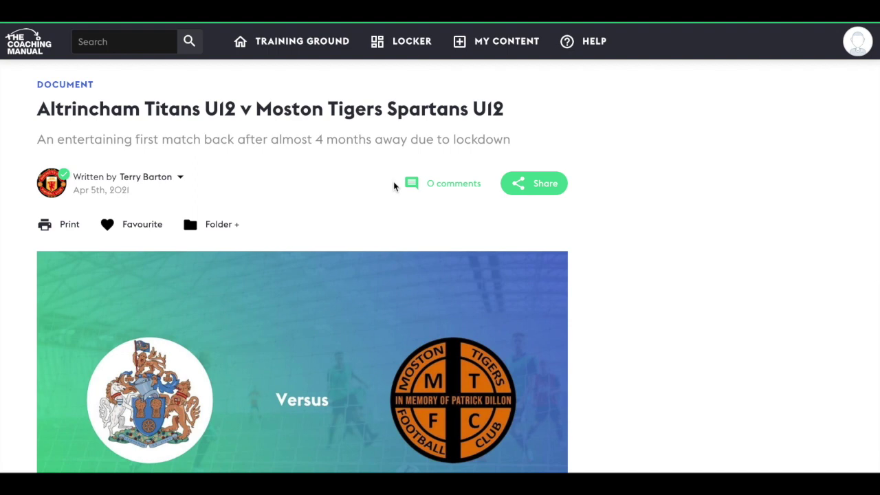
- Scroll down the opened Altrincham Titans U12 v Moston Tigers Spartans U12 match report
scroll(394, 181, "down", 3)
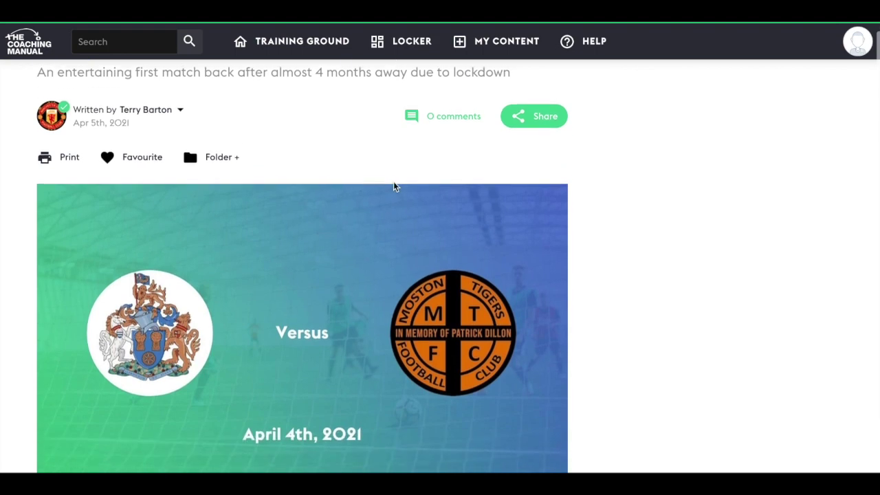
- Scroll down to the 3 v 3 result and the 1-3-4-1 Line Up formation
scroll(393, 181, "down", 2)
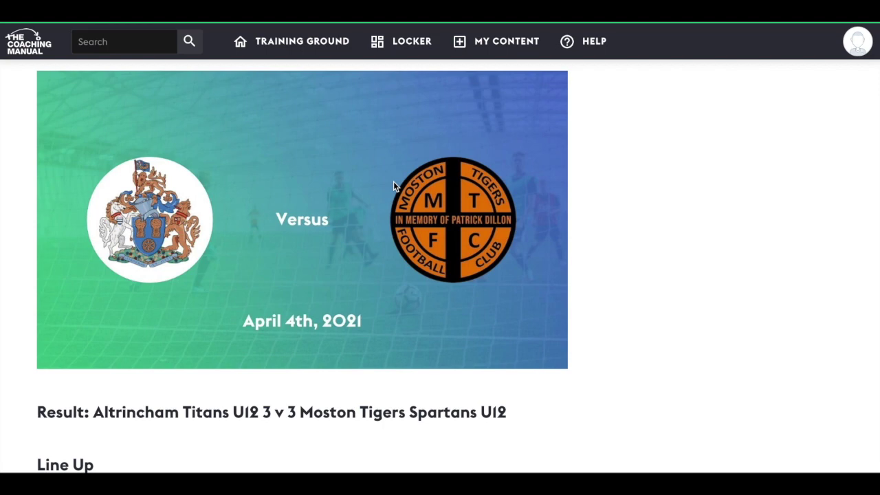
scroll(393, 181, "down", 3)
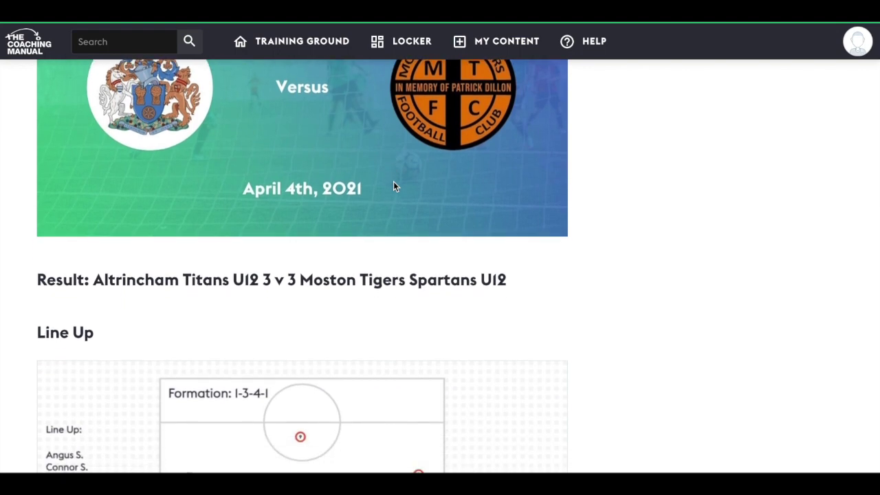
scroll(394, 183, "down", 2)
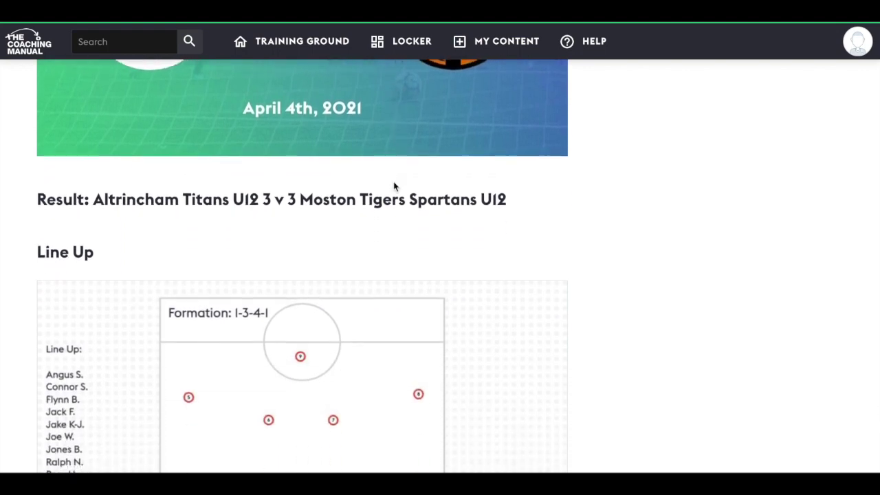
scroll(394, 186, "down", 2)
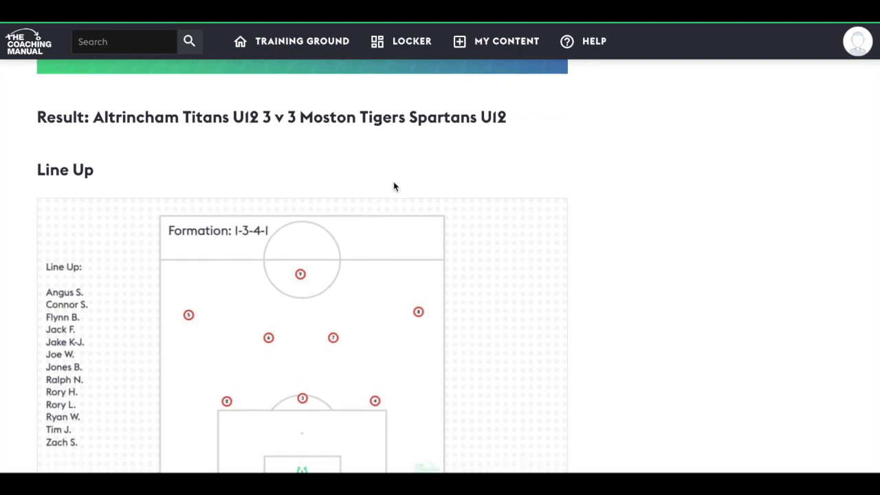
scroll(394, 186, "down", 2)
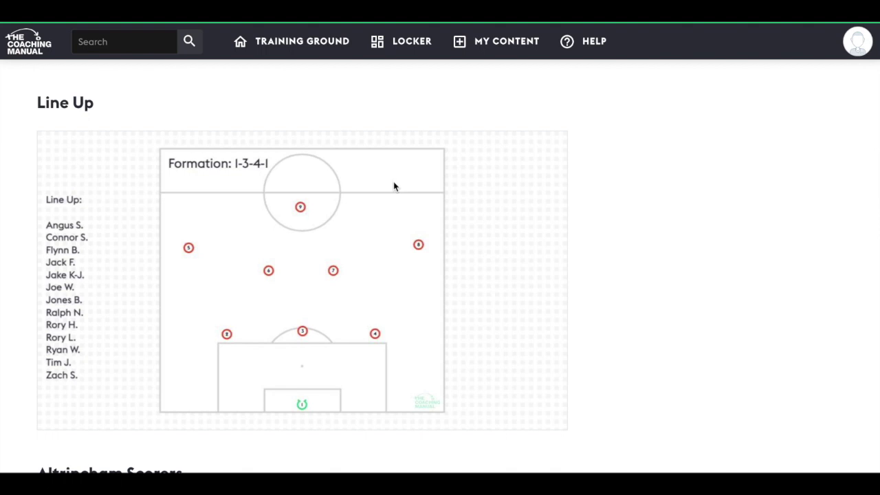
scroll(394, 185, "down", 4)
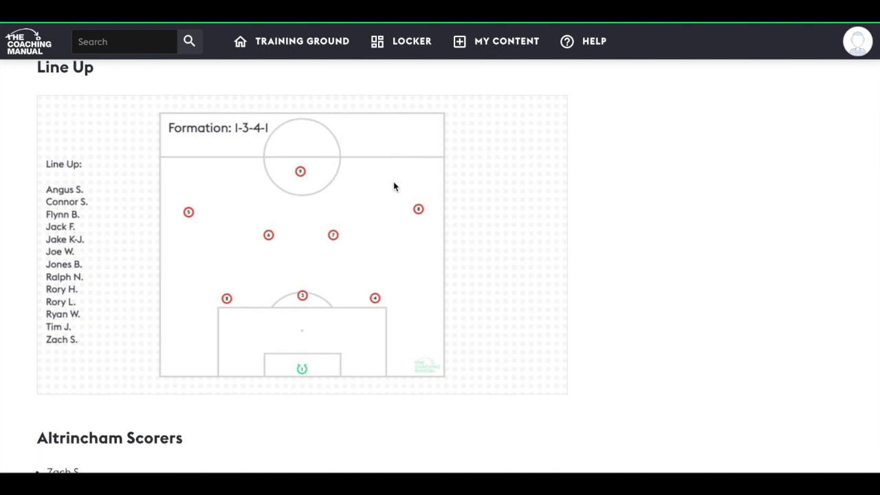
- Scroll through the Match Report sections down to the Learning Points
scroll(394, 186, "down", 4)
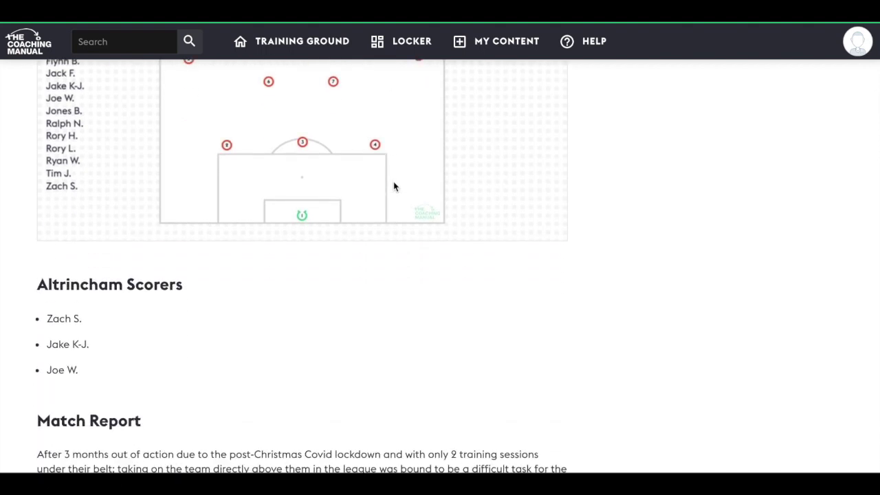
scroll(393, 181, "down", 1)
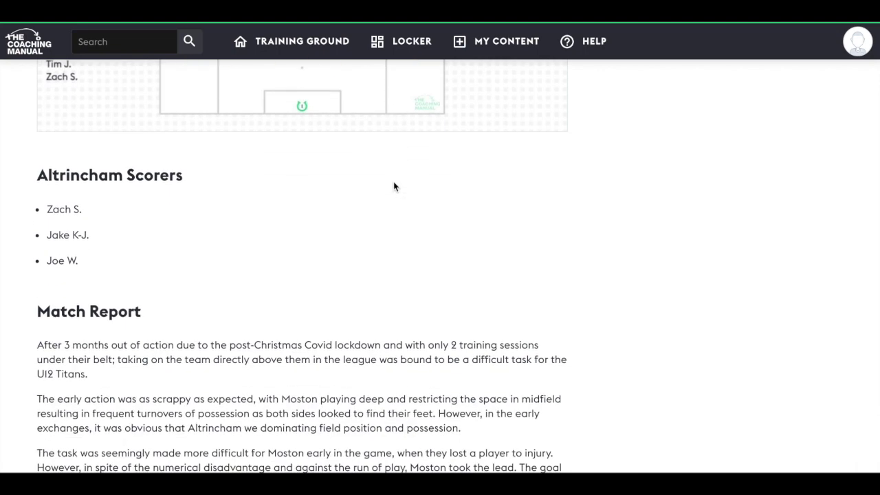
scroll(394, 186, "down", 4)
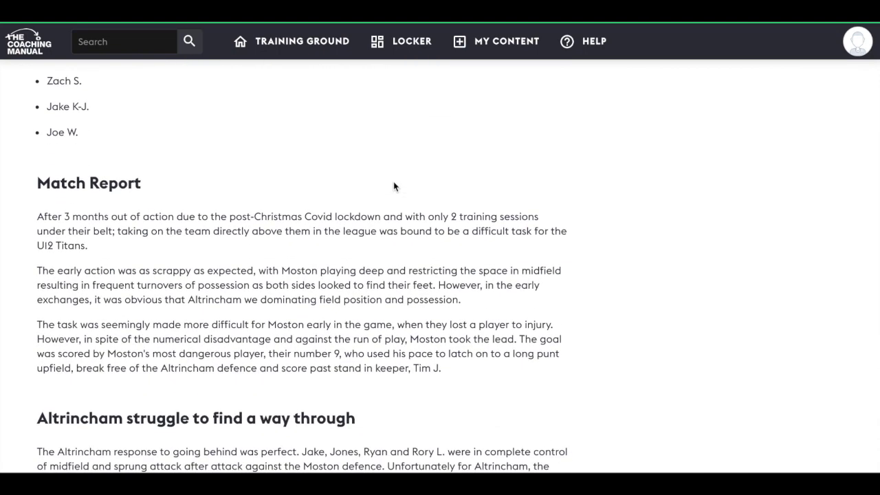
scroll(393, 186, "down", 1)
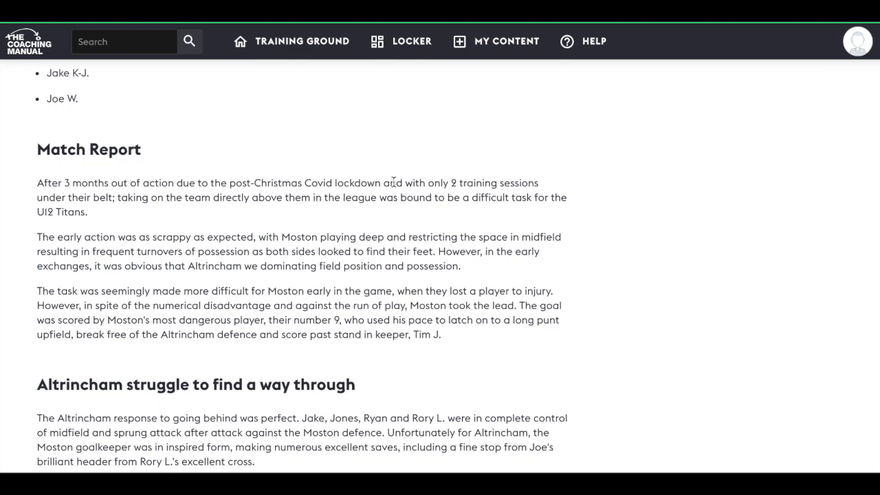
scroll(393, 182, "down", 5)
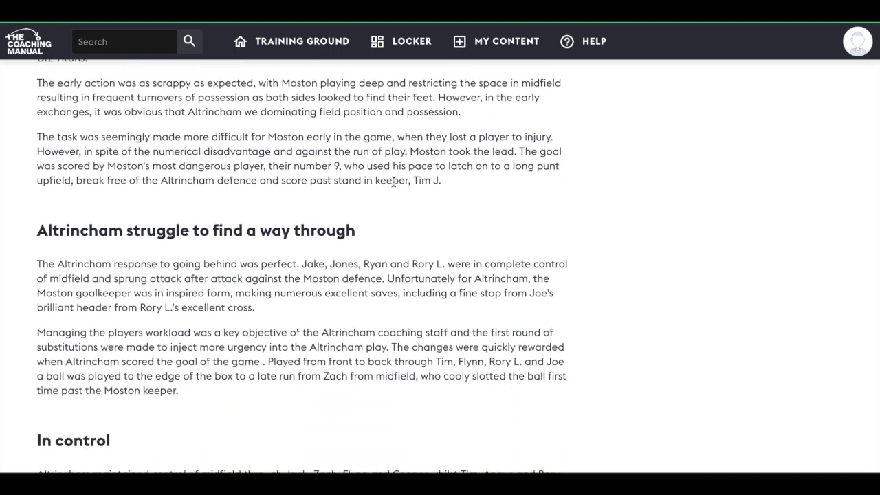
scroll(394, 181, "down", 1)
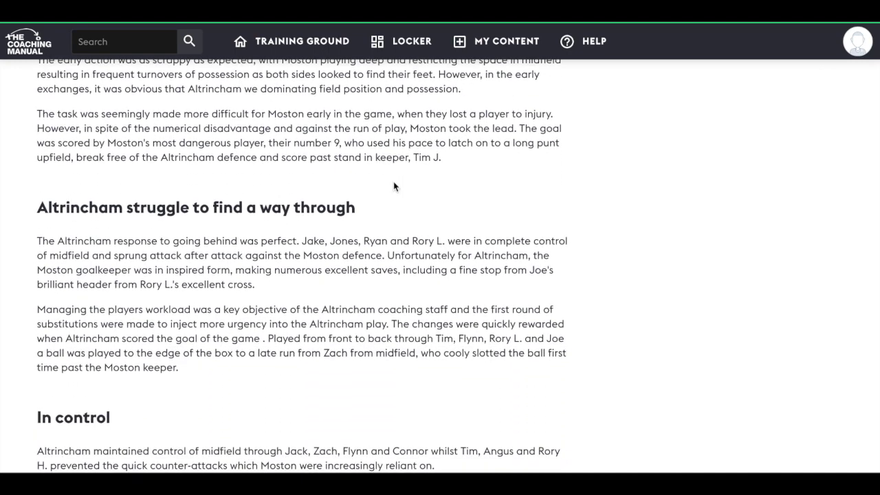
scroll(394, 184, "down", 6)
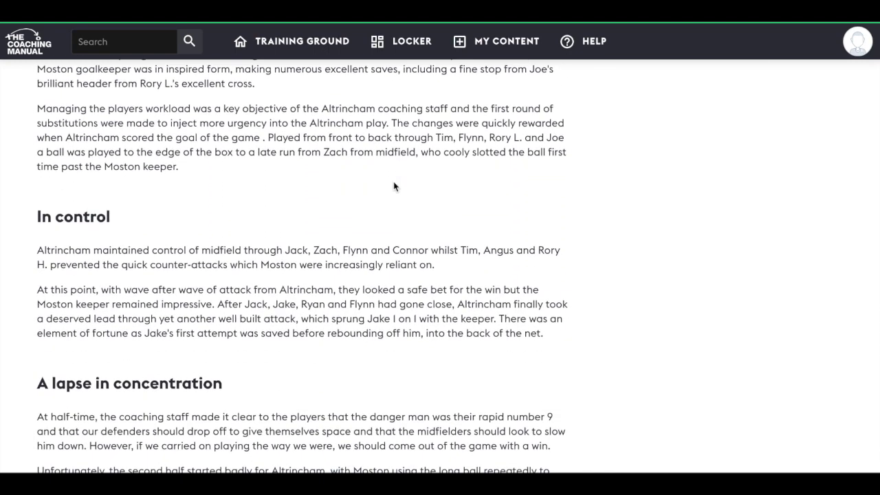
scroll(394, 186, "down", 9)
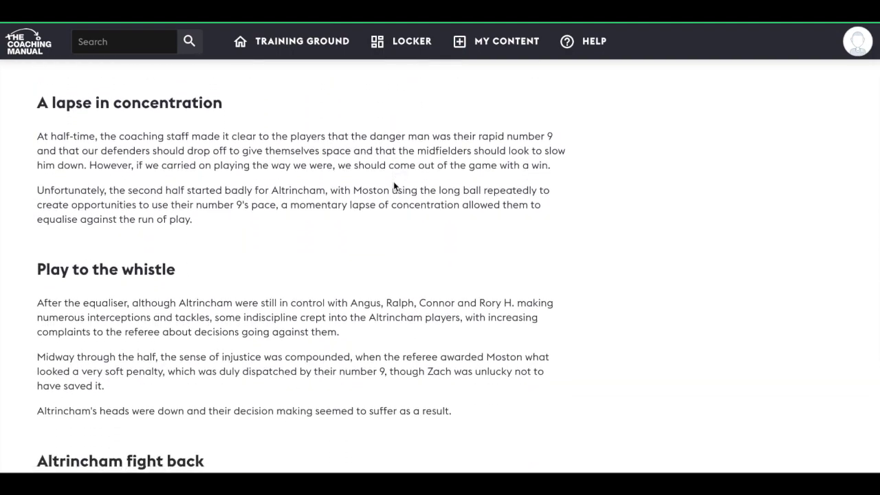
scroll(394, 185, "down", 8)
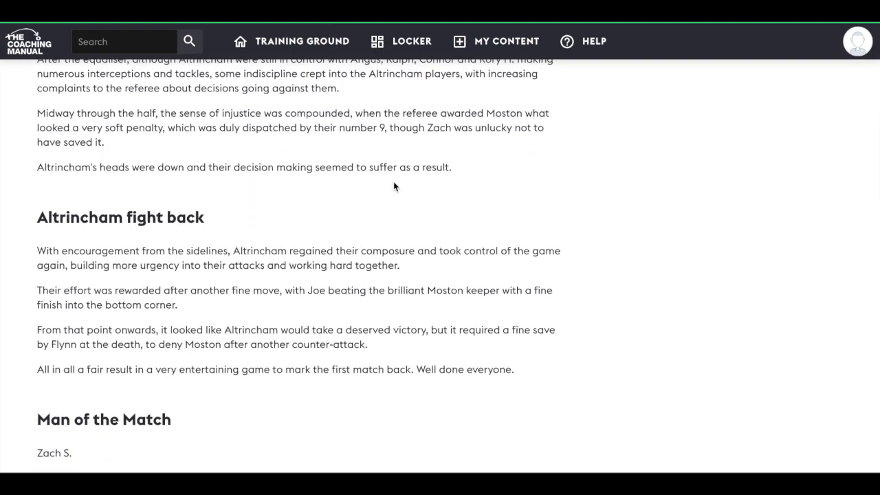
scroll(394, 186, "down", 4)
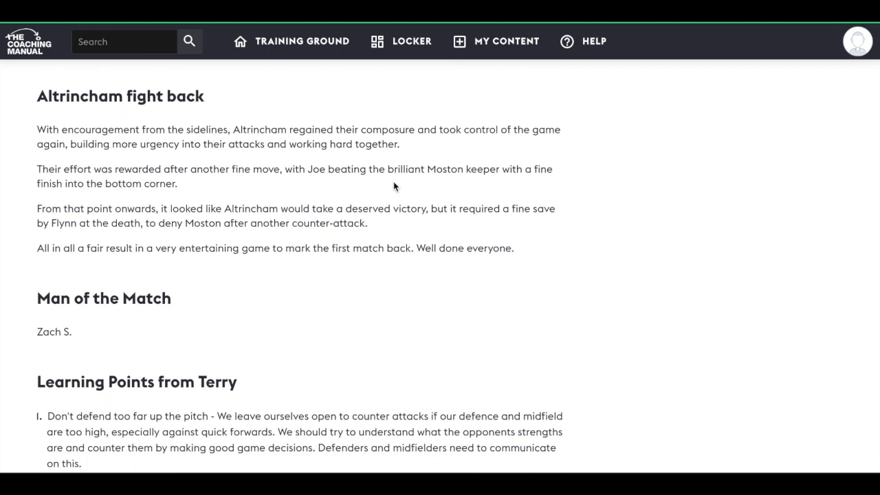
scroll(394, 185, "down", 5)
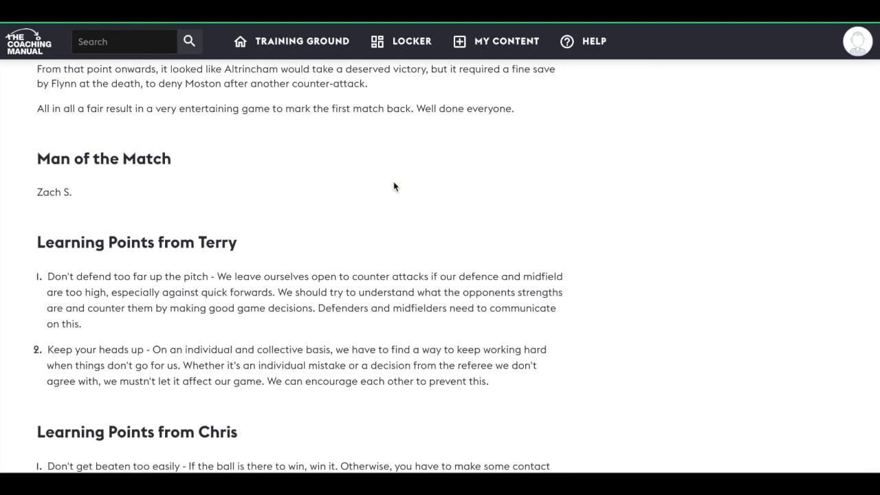
scroll(394, 184, "down", 3)
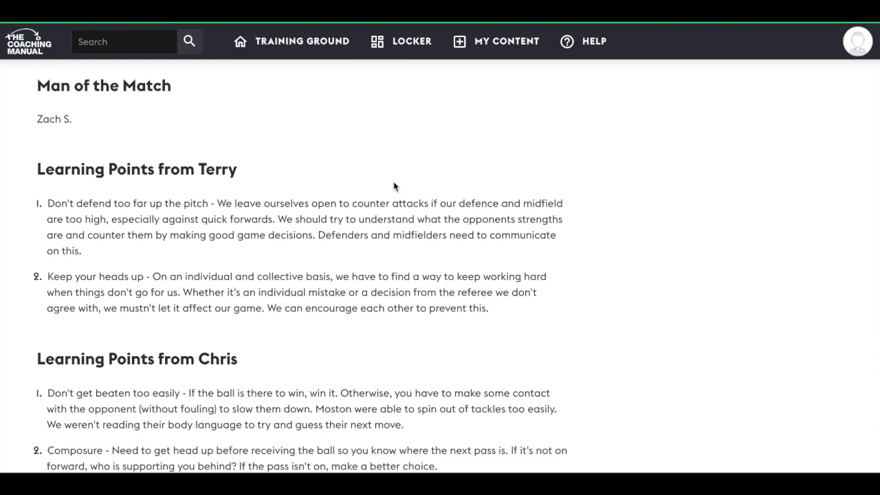
scroll(394, 186, "down", 4)
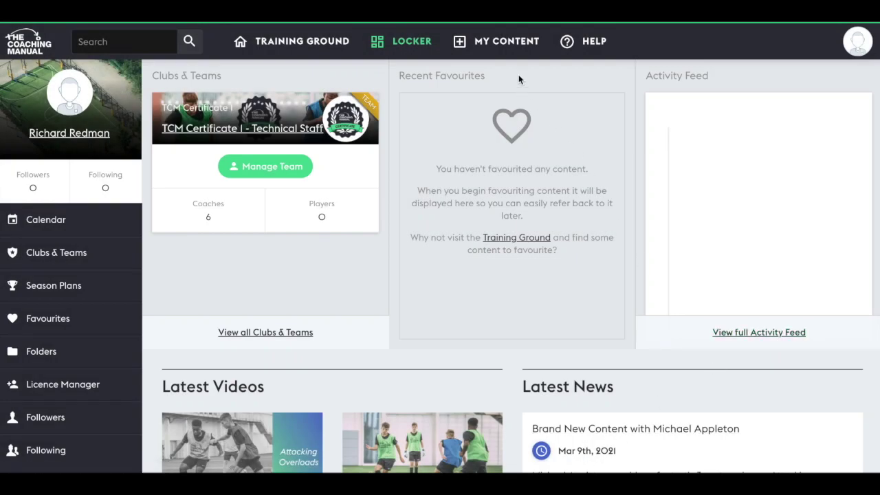
- Go to the My Content page listing the BF Goal 2 and BF goal 1 diagrams
left_click(506, 43)
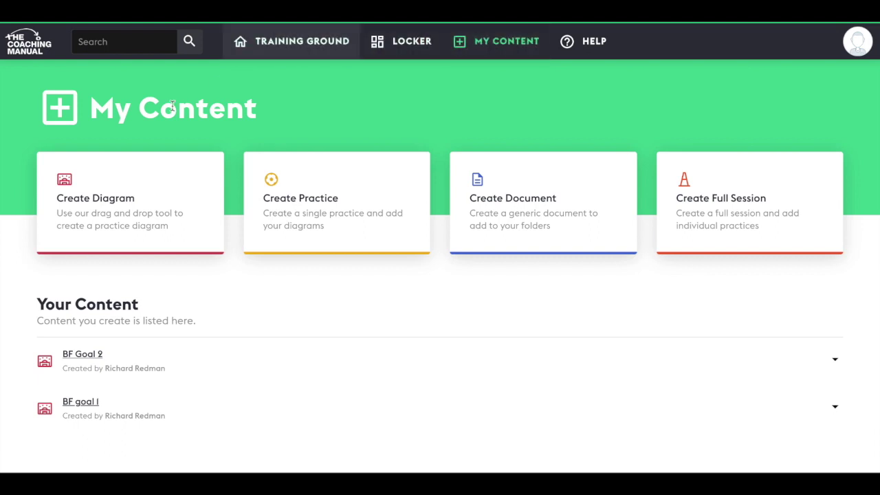
- Start a new diagram and pick the white-pitch The Coaching Manual theme
left_click(97, 199)
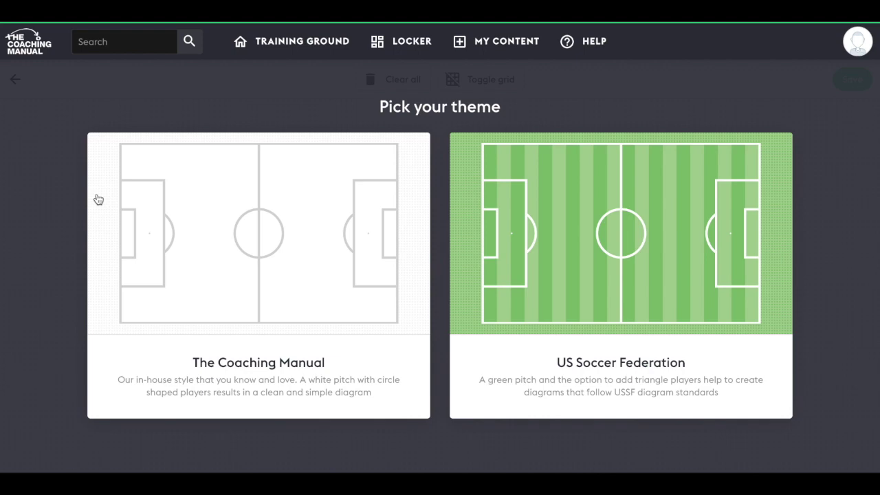
left_click(193, 218)
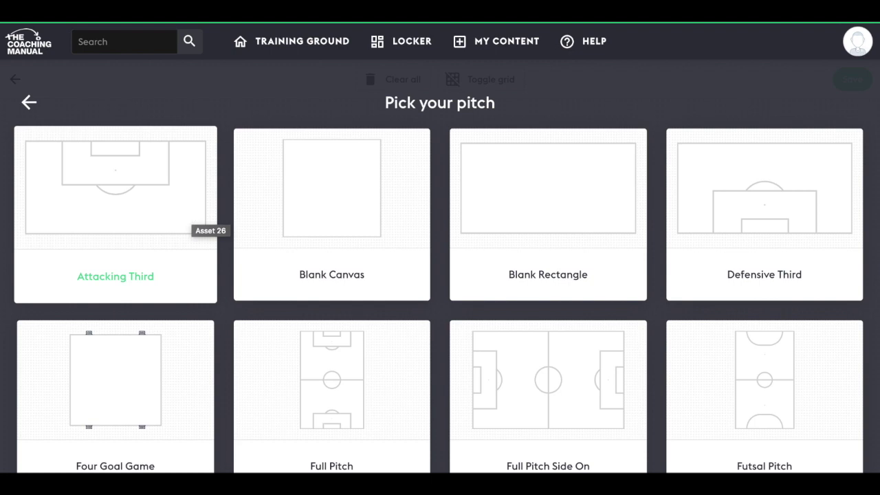
- Choose the Half Pitch Defensive pitch layout for the new diagram
scroll(440, 268, "down", 5)
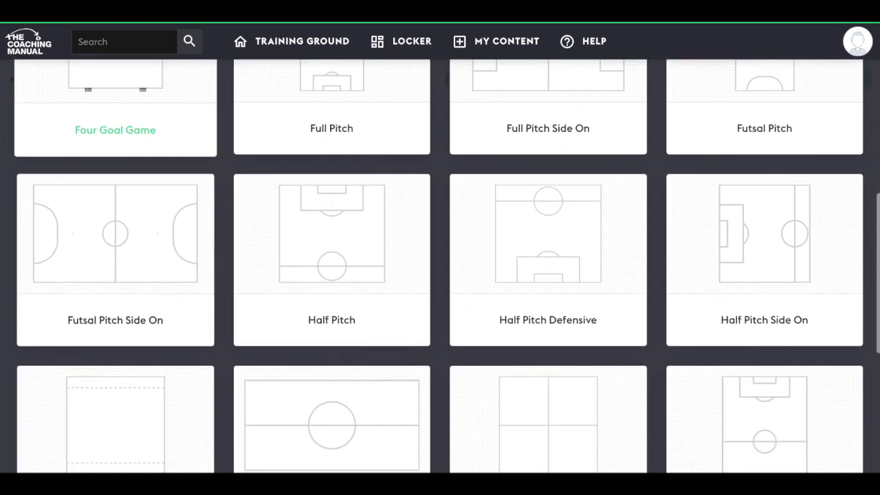
scroll(114, 130, "down", 1)
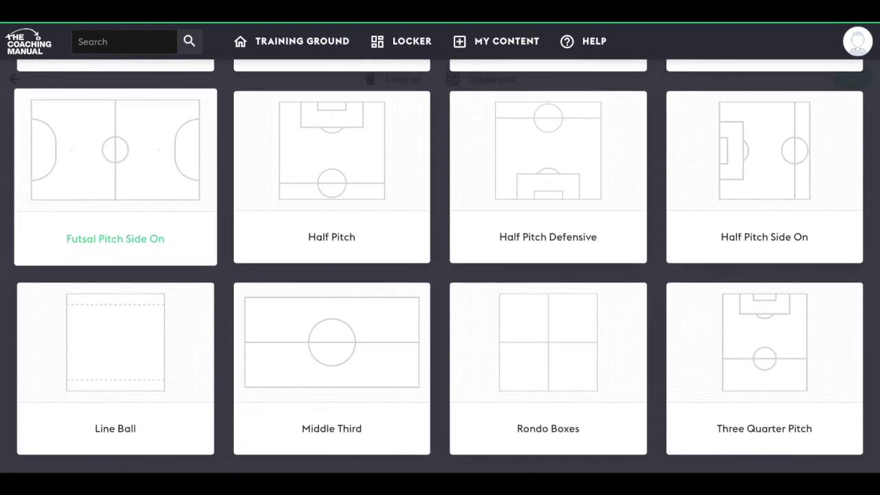
scroll(579, 282, "up", 1)
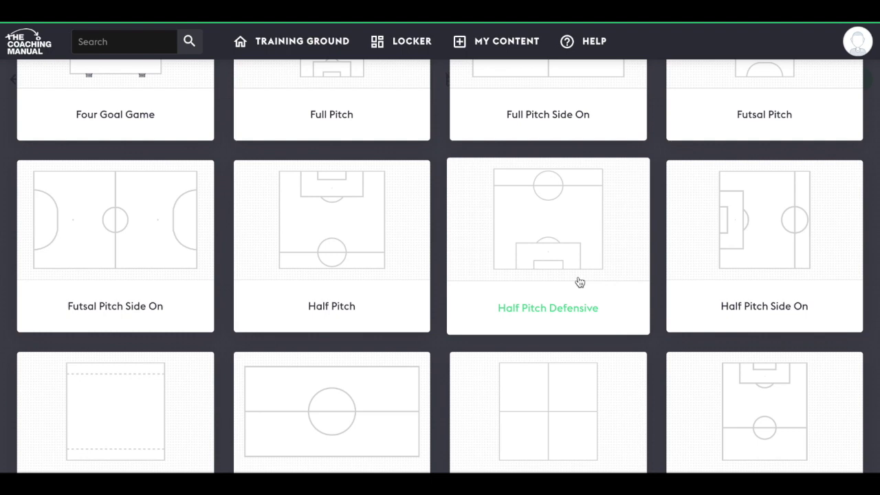
left_click(554, 253)
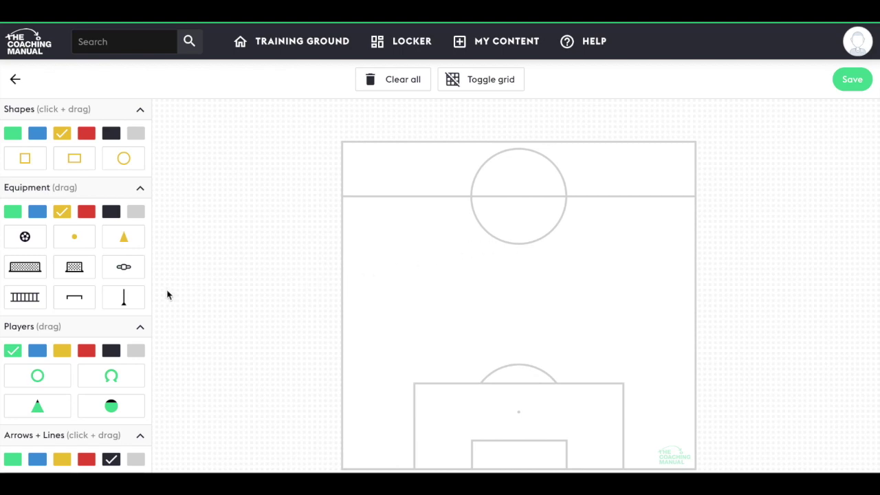
- Drag a new text box from the Text section onto the pitch
scroll(150, 300, "down", 3)
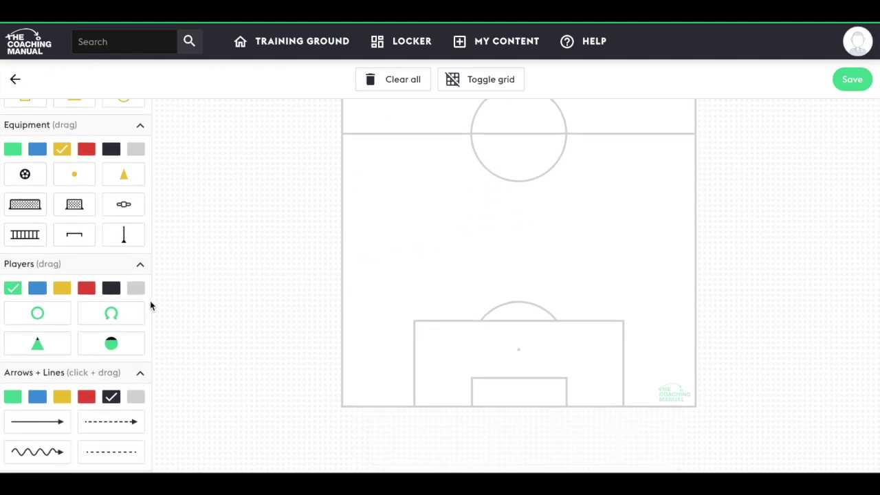
scroll(150, 300, "down", 1)
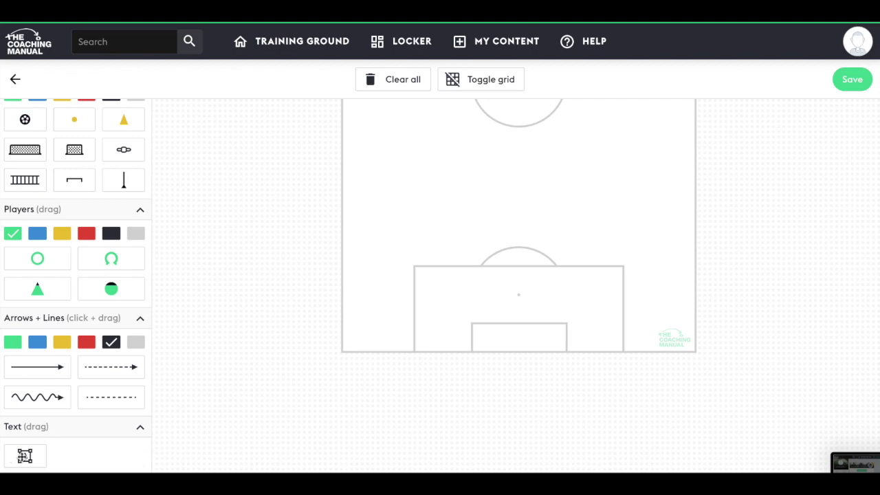
left_click_drag(25, 456, 312, 194)
- Type a numbered list of player names, move it left of the pitch, and choose green players
type("I")
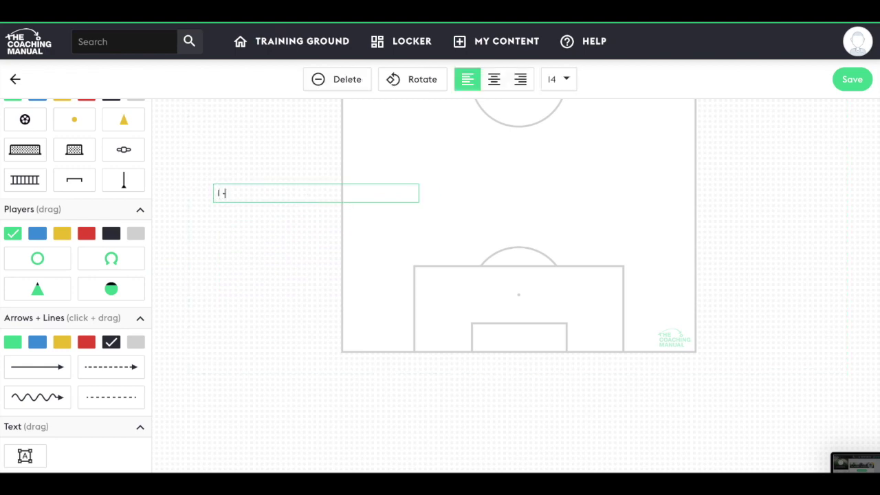
type("Smith")
key("Return")
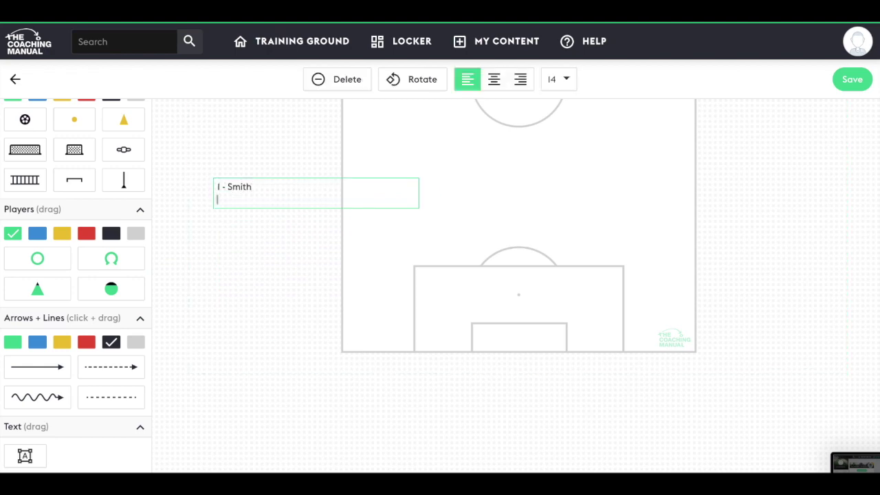
type("2 - Jones")
key("Return")
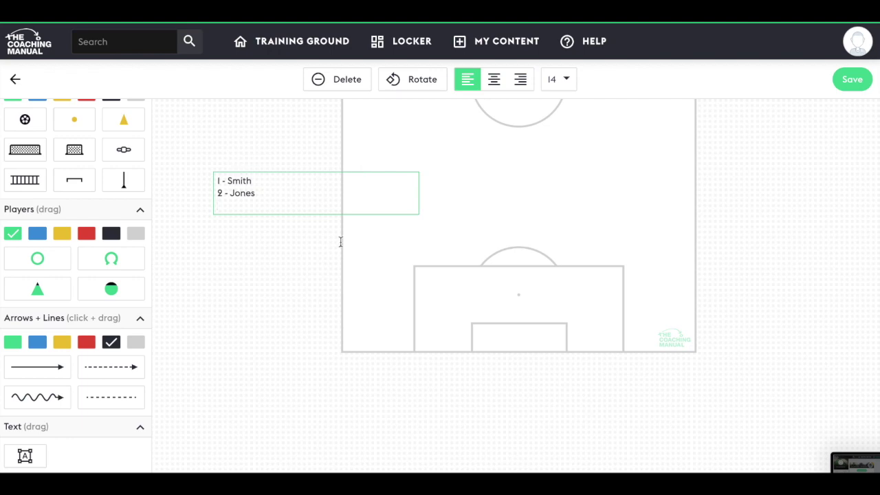
left_click(375, 245)
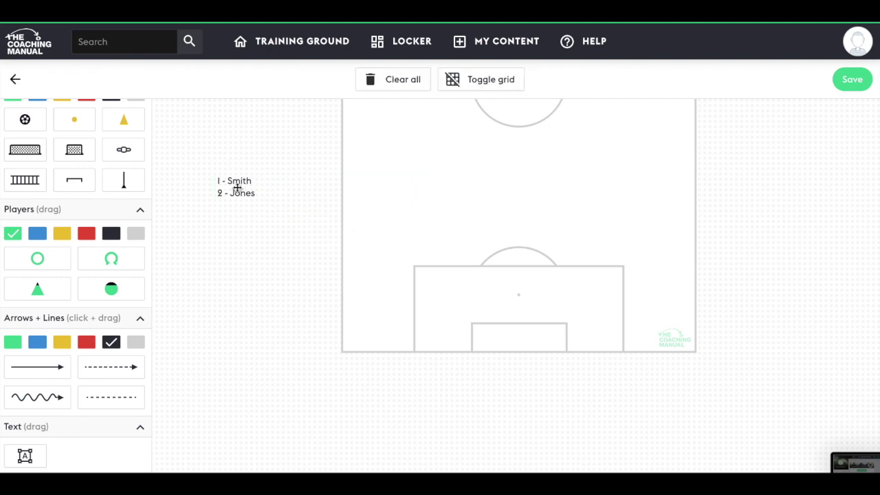
left_click_drag(238, 190, 231, 142)
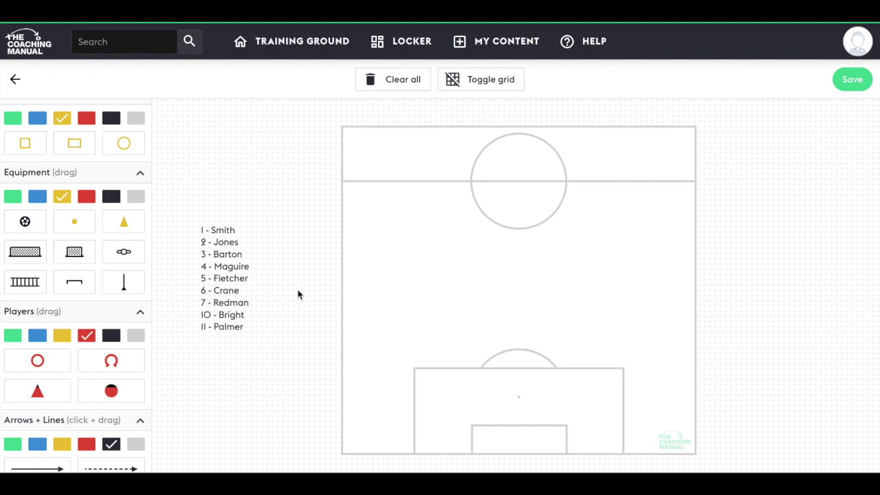
left_click(14, 337)
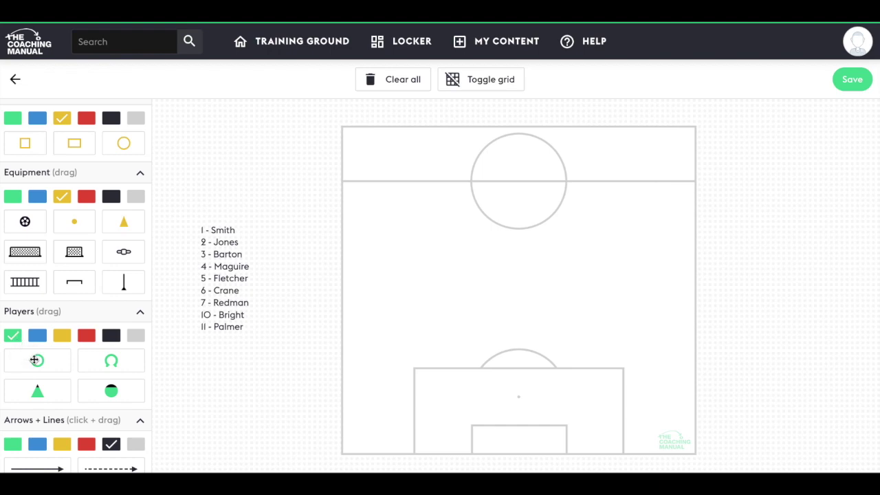
- Place a green goalkeeper in the goal area labelled 1
left_click_drag(35, 361, 520, 443)
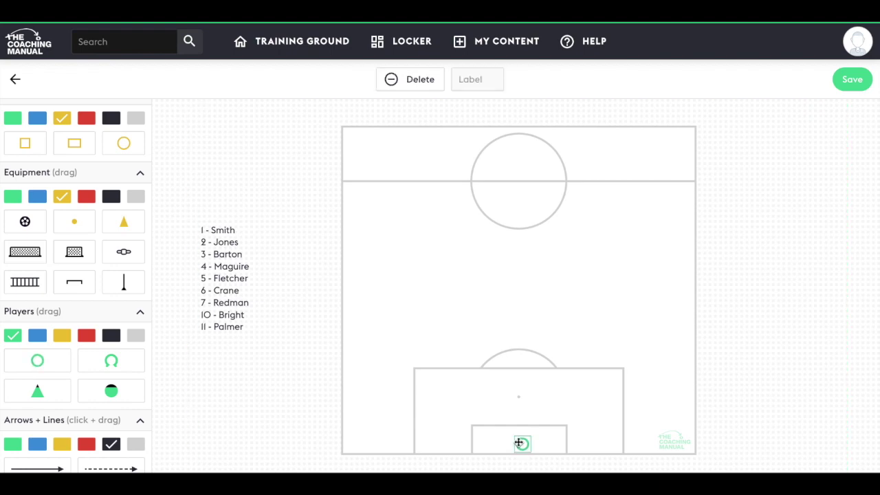
left_click(465, 81)
type("1")
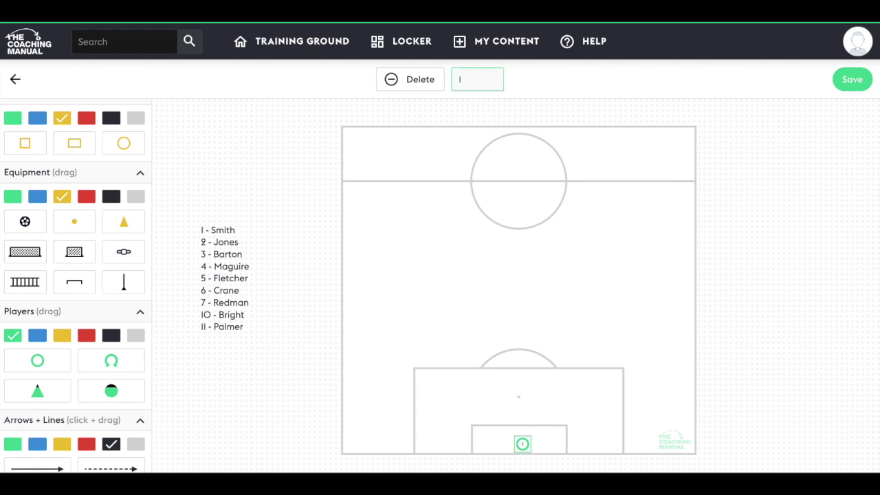
left_click(346, 354)
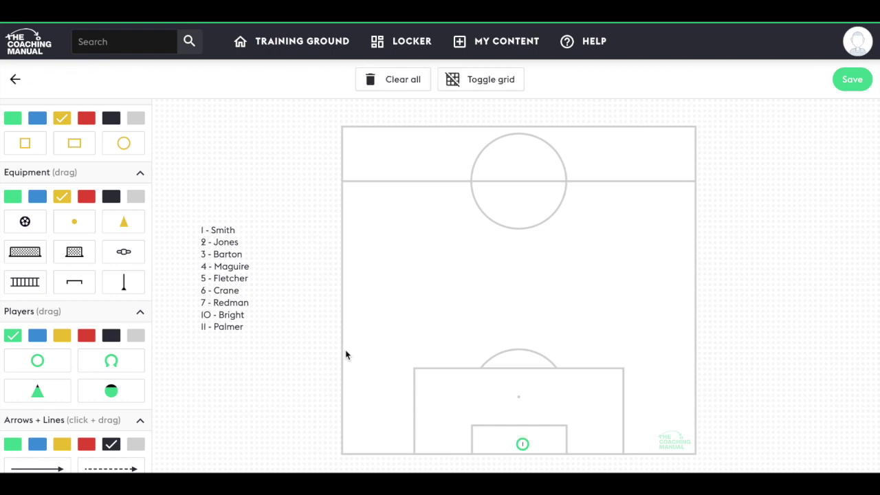
- Switch to red and add back-line players numbered 3, 4, 5 and 2
left_click(87, 336)
left_click_drag(38, 360, 390, 347)
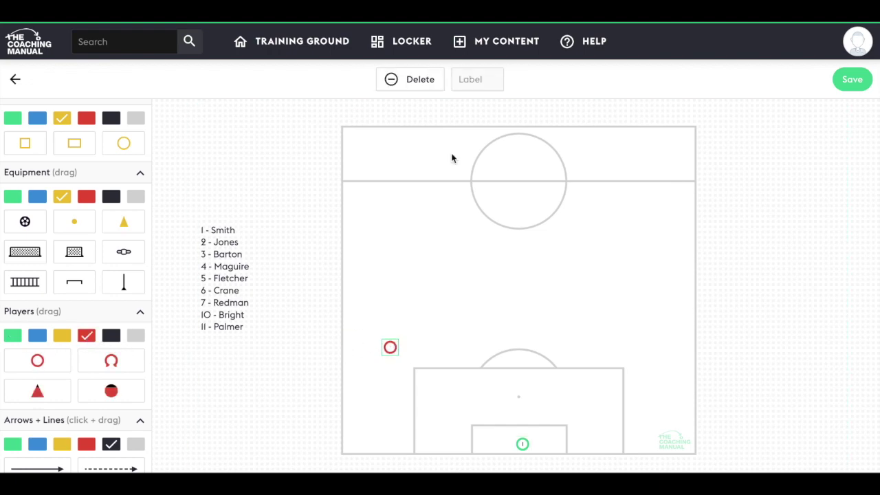
left_click(474, 79)
type("3")
left_click_drag(38, 360, 480, 368)
type("4")
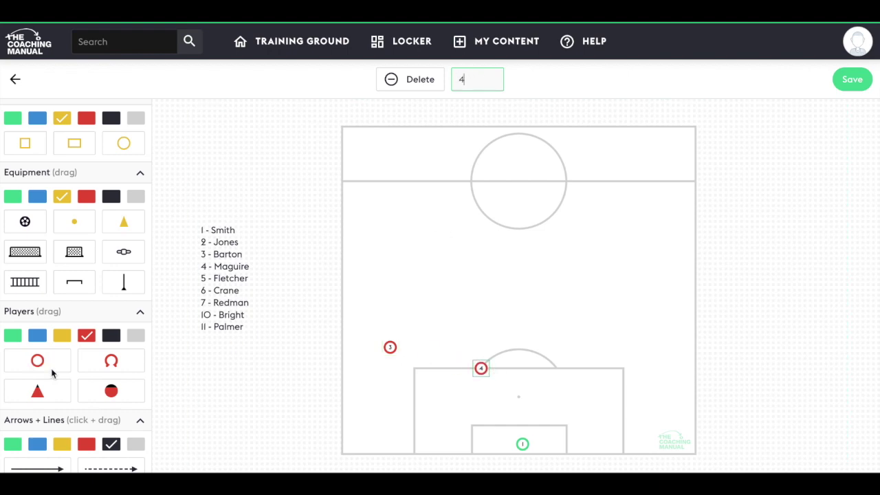
left_click_drag(38, 360, 567, 368)
type("5")
left_click_drag(24, 351, 639, 334)
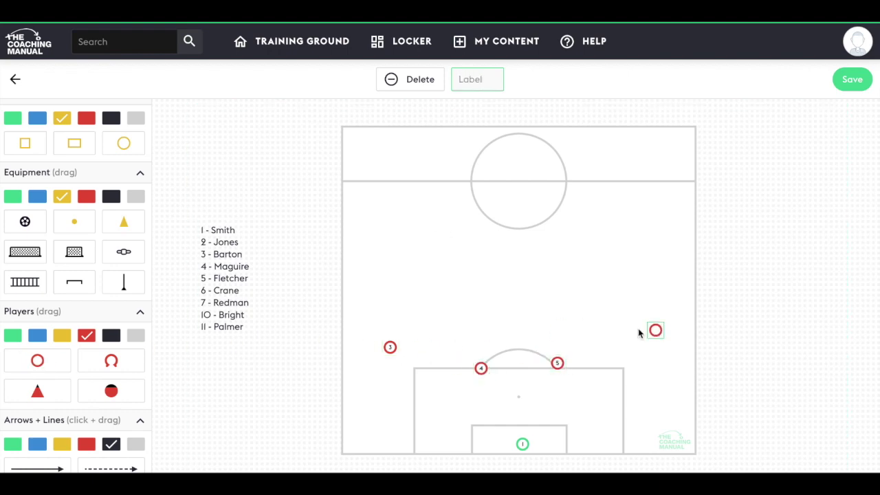
type("2")
- Add red players 6, 11 and 8 in midfield and a right-wing player labelled 7109
left_click_drag(40, 363, 474, 289)
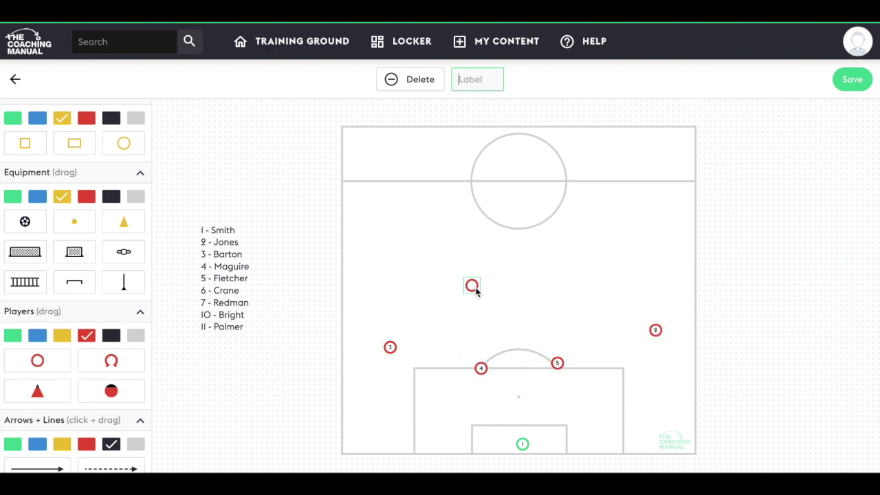
type("6")
left_click_drag(38, 361, 392, 240)
type("11")
left_click_drag(37, 360, 569, 270)
type("8")
left_click_drag(37, 360, 548, 163)
type("7109")
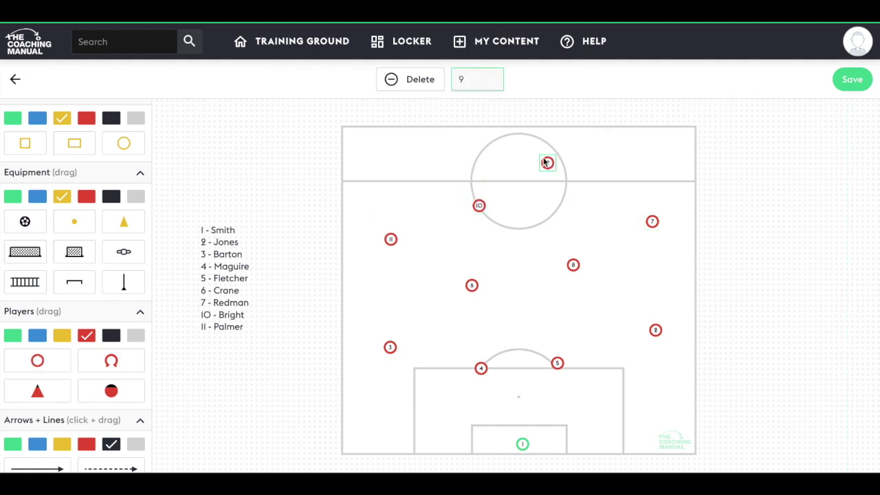
left_click(576, 271)
- Nudge players 3, 4, 5 and 2 into a balanced formation, then save the diagram
left_click_drag(390, 347, 404, 342)
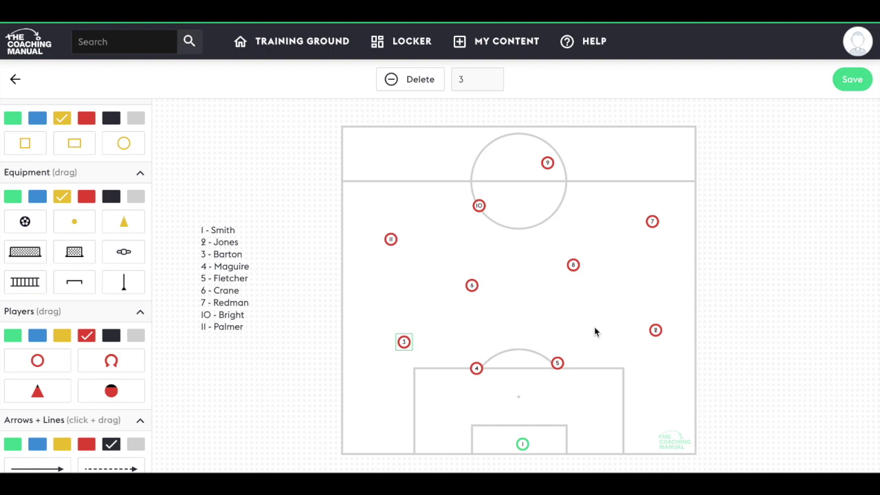
left_click_drag(557, 362, 550, 372)
left_click_drag(475, 367, 462, 361)
left_click_drag(550, 372, 563, 366)
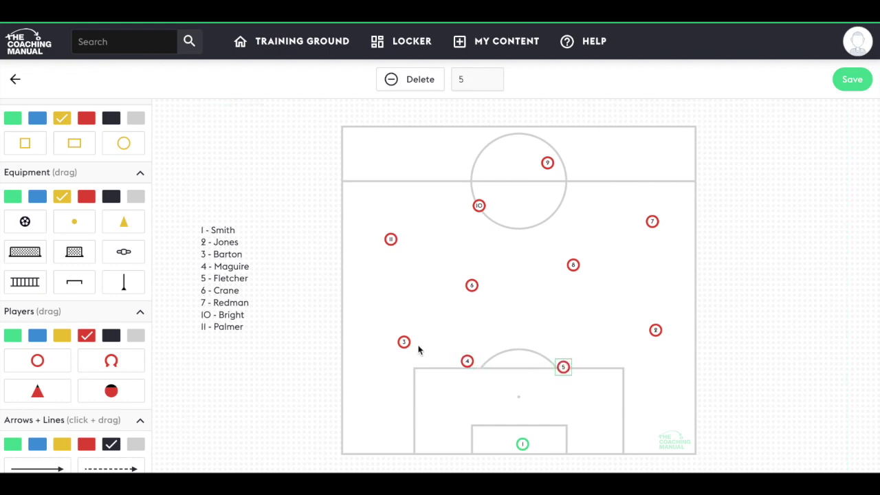
left_click_drag(404, 342, 383, 320)
left_click(656, 330)
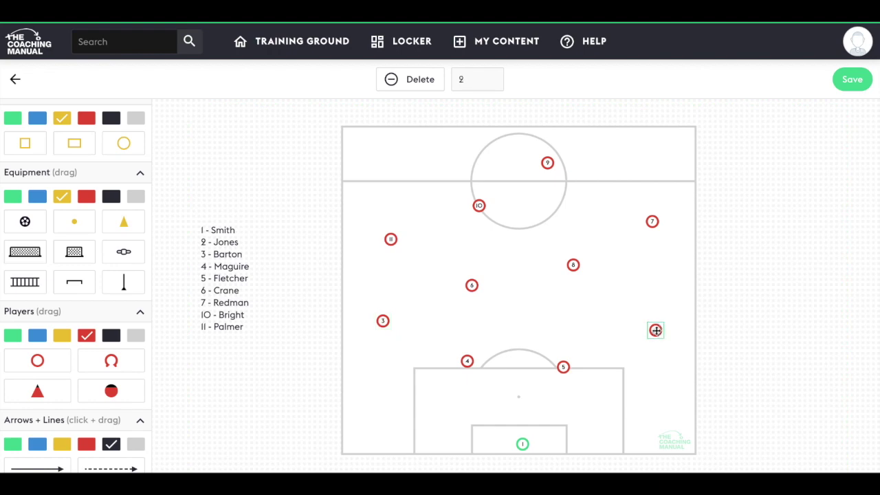
left_click_drag(656, 330, 635, 331)
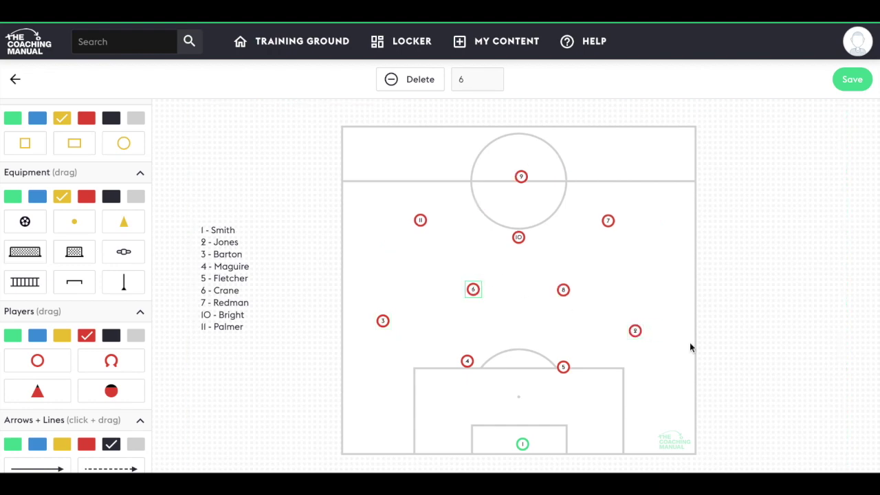
left_click(857, 82)
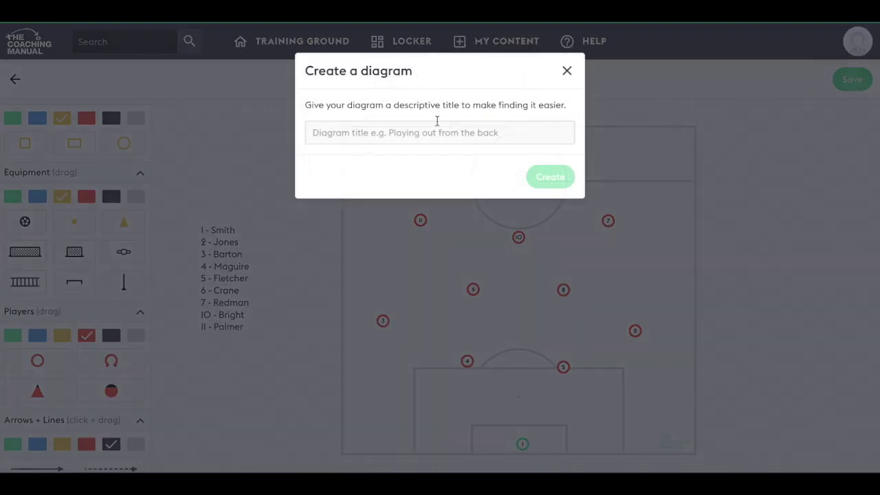
- Save the line-up diagram with the title 'Altrincham line-up 8/4/21'
left_click(418, 131)
type("Altrincham line-up")
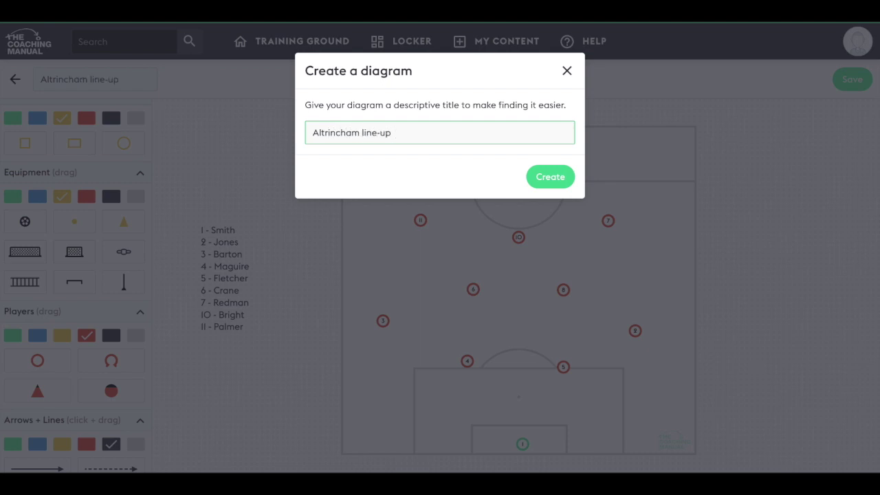
type(" 8/4/21")
left_click(550, 176)
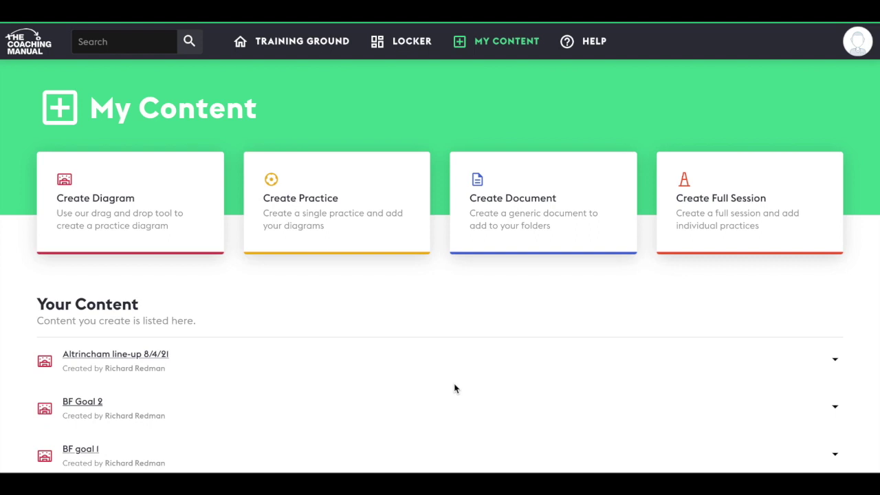
- Create a document titled 'Match Report: Altrincham v Moston (8/4/21)' with summary 'First match after lockdown'
left_click(527, 197)
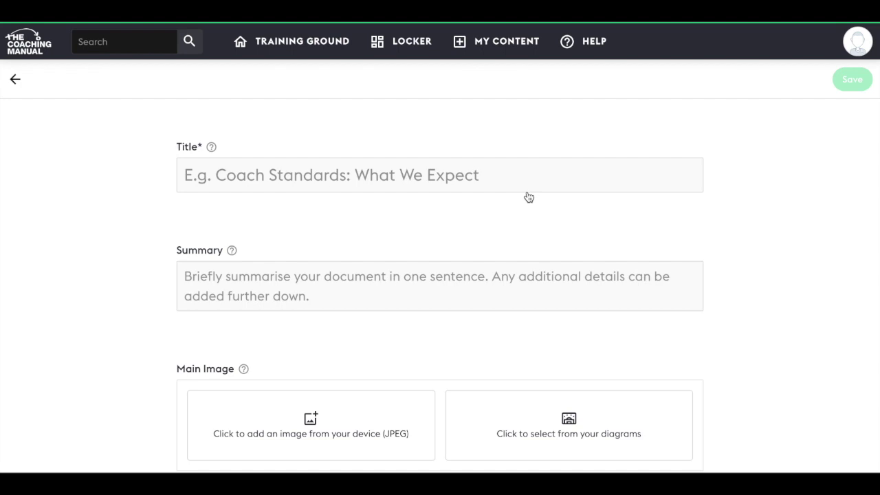
left_click(436, 170)
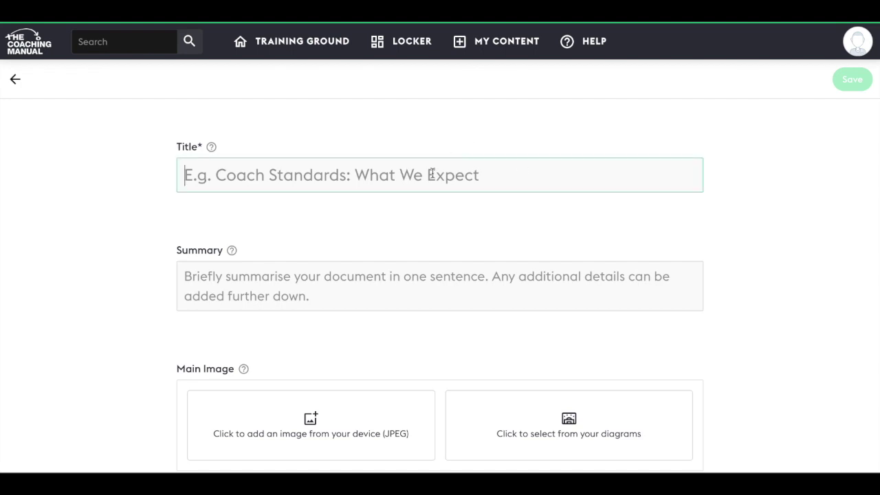
type("Match Report: Altrincham v")
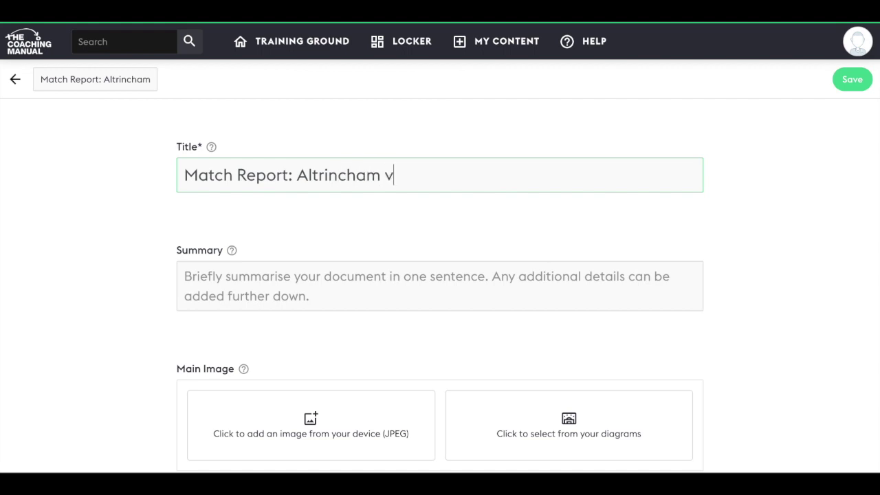
type(" Moston (8/4/21)")
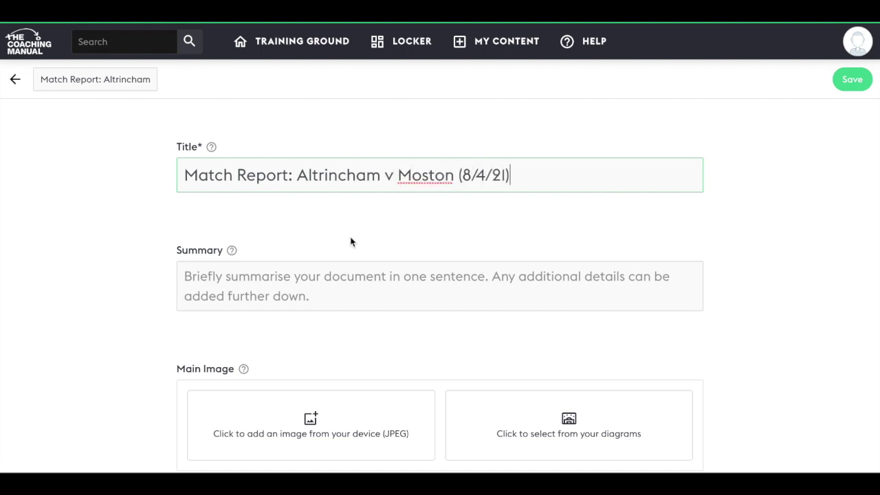
left_click(350, 276)
type("First match after lockdown")
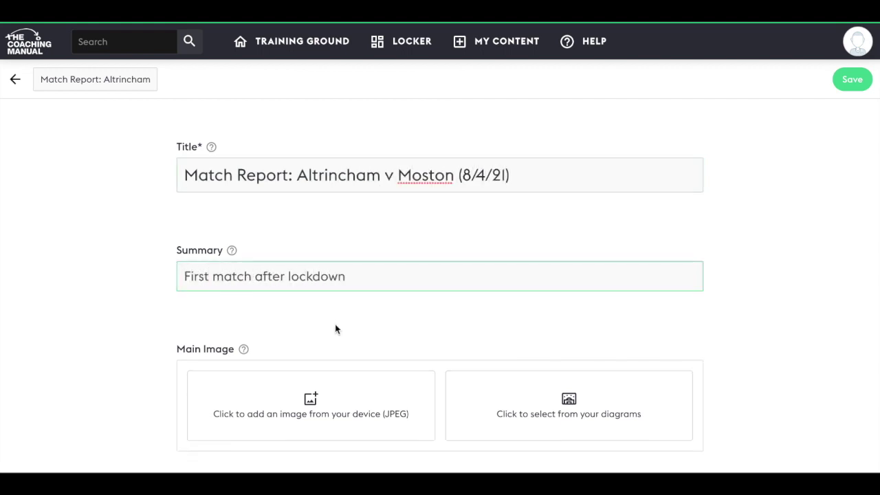
scroll(335, 326, "down", 1)
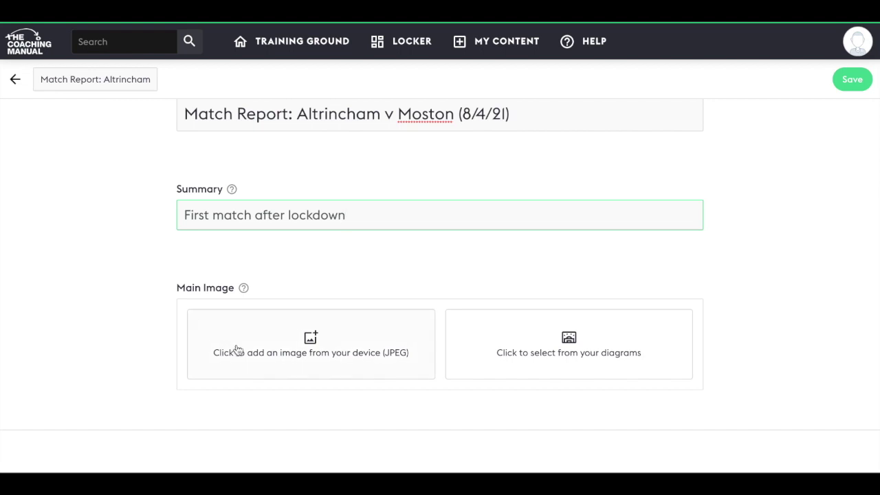
- Add an image block, move it above the dropdown block, and delete the empty dropdown
scroll(281, 353, "down", 2)
scroll(281, 351, "down", 3)
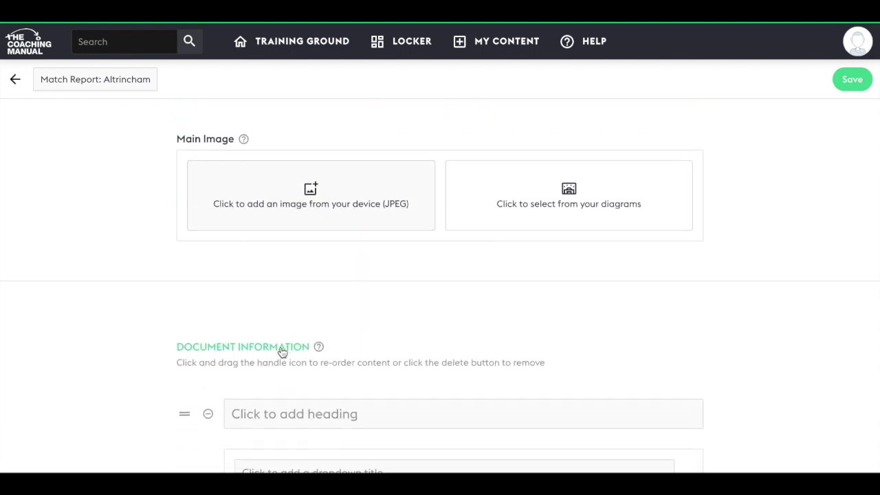
scroll(281, 351, "down", 1)
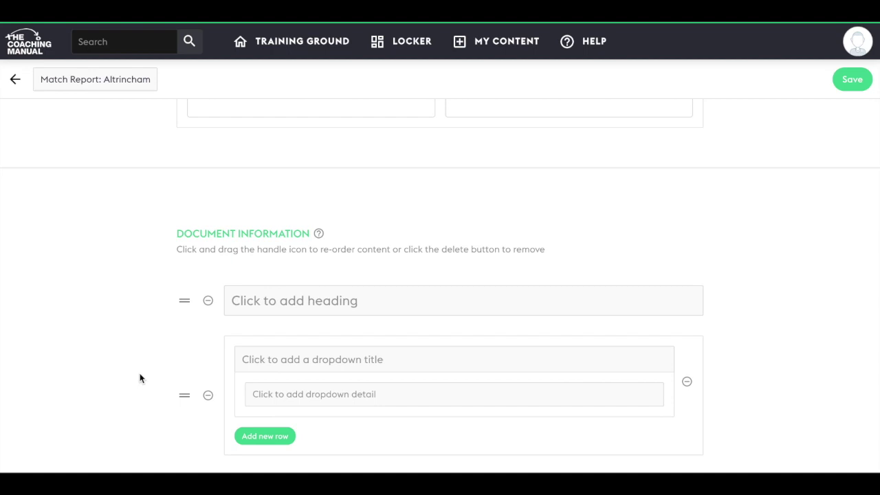
scroll(440, 310, "down", 3)
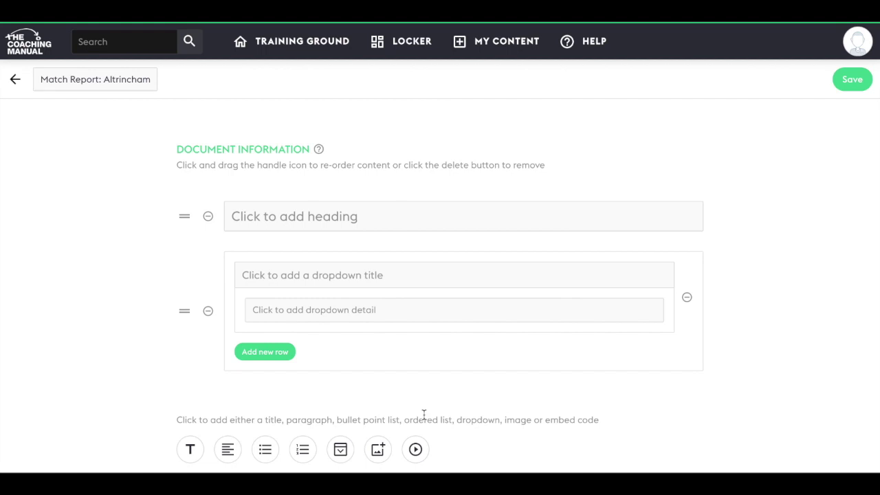
left_click(380, 451)
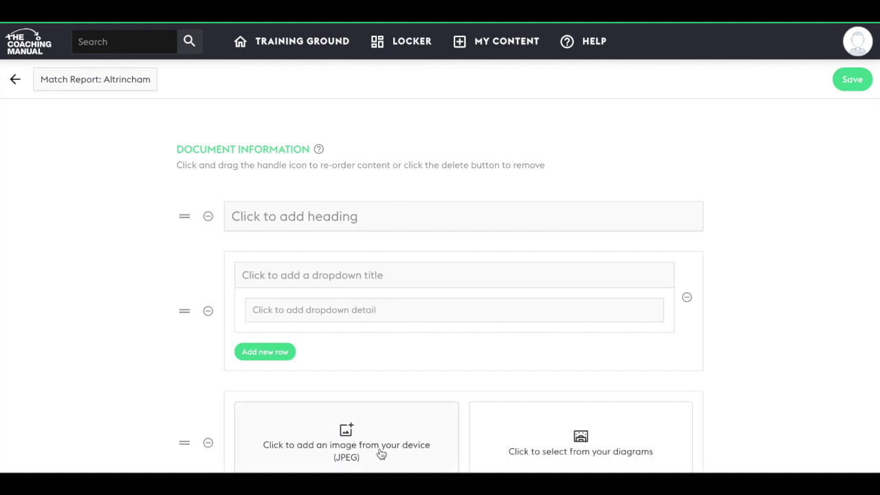
scroll(382, 454, "down", 2)
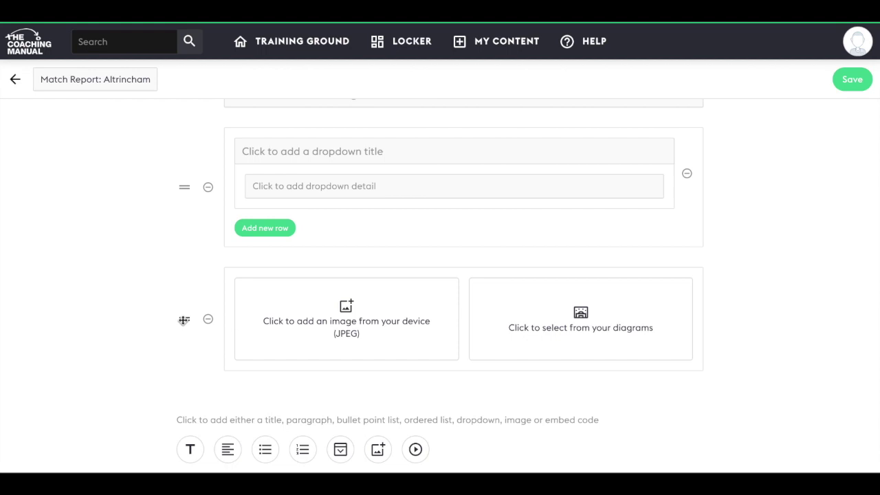
mouse_move(183, 319)
left_mouse_down()
mouse_move(189, 213)
mouse_move(186, 330)
mouse_move(190, 200)
mouse_move(189, 314)
left_mouse_up()
left_click(209, 187)
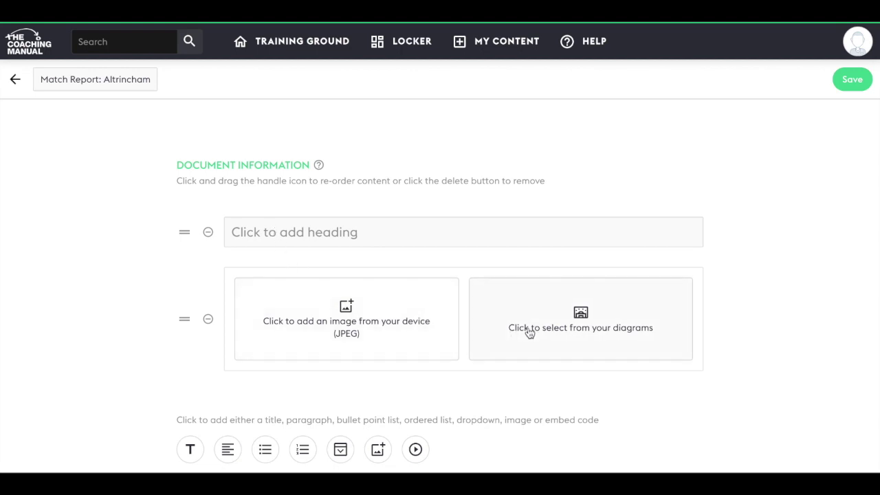
- Insert the saved 'Altrincham line-up 8/4/21' diagram into the image block
left_click(591, 315)
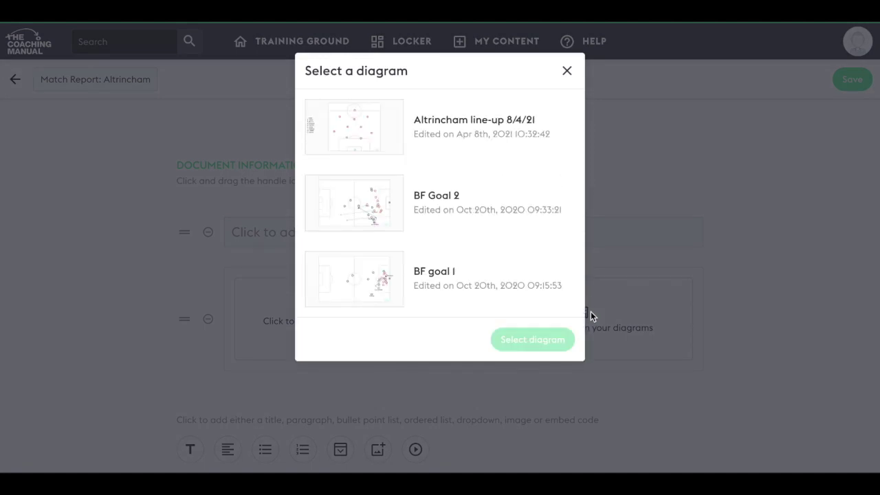
left_click(438, 132)
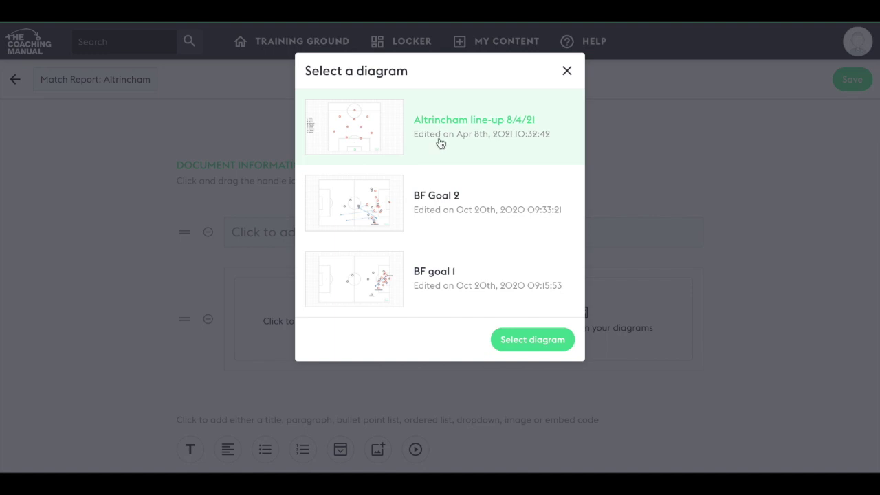
left_click(525, 338)
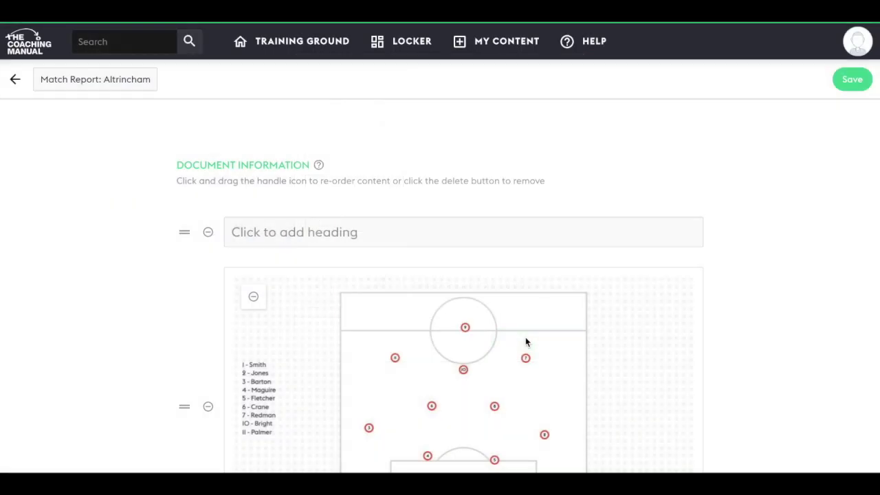
left_click(402, 241)
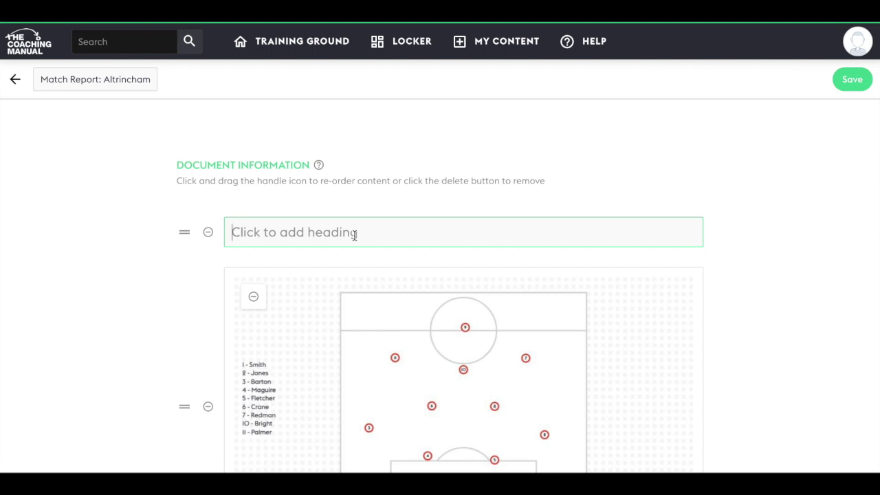
- Enter 'Altrincham line-up' as the heading above the diagram
type("Altric")
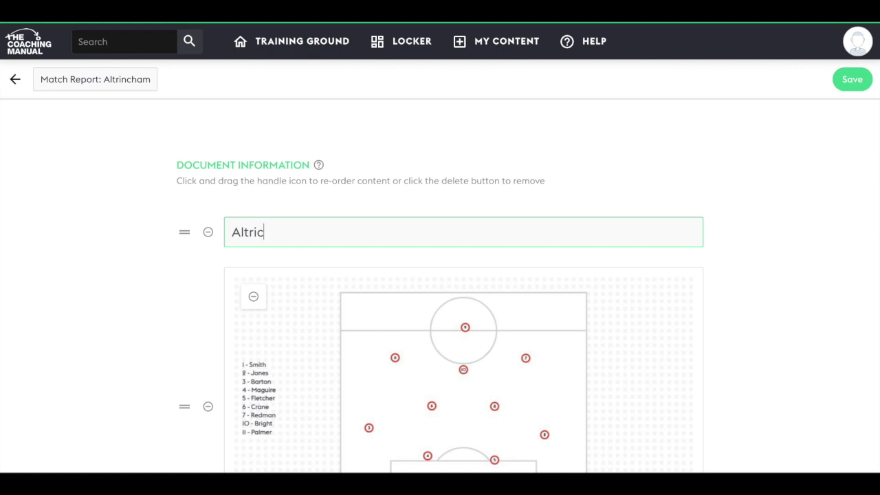
key("BackSpace")
type("ncham line-up")
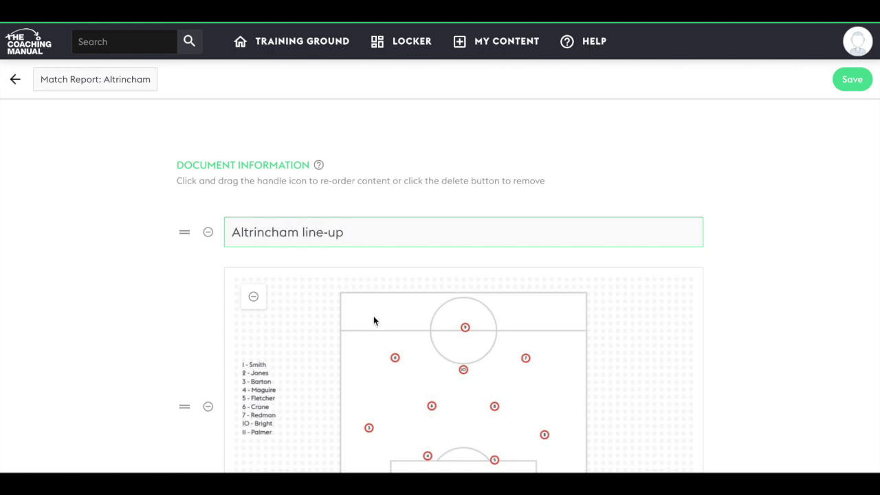
scroll(373, 320, "down", 3)
- Add a 'Match report' heading followed by the paragraph 'Example text for match report'
left_click(187, 450)
type("Match re")
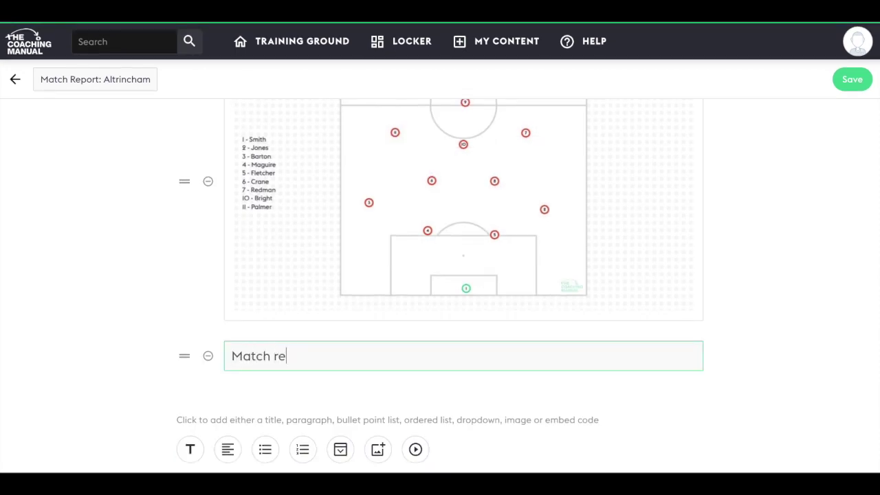
type("port")
left_click(228, 449)
type("Example text for ma")
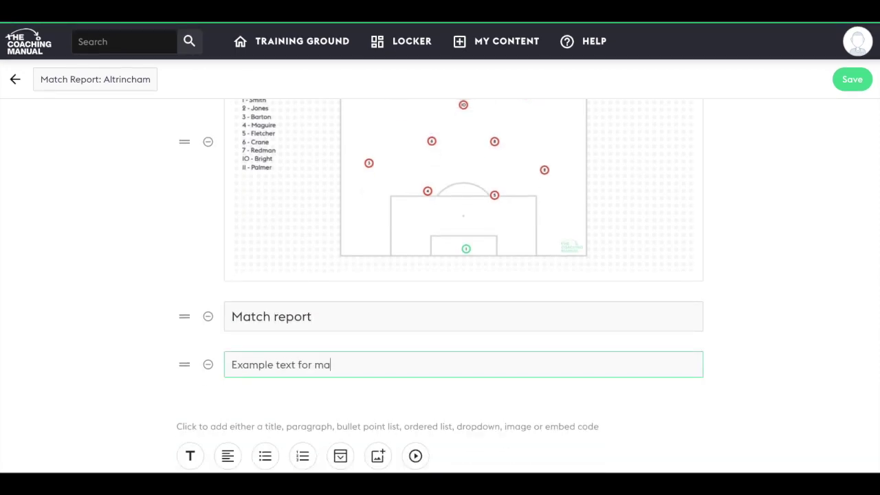
type("tch report")
- Add a 'Coaching points' heading with bullets one, two and three, then save the report
left_click(188, 449)
type("Coachi")
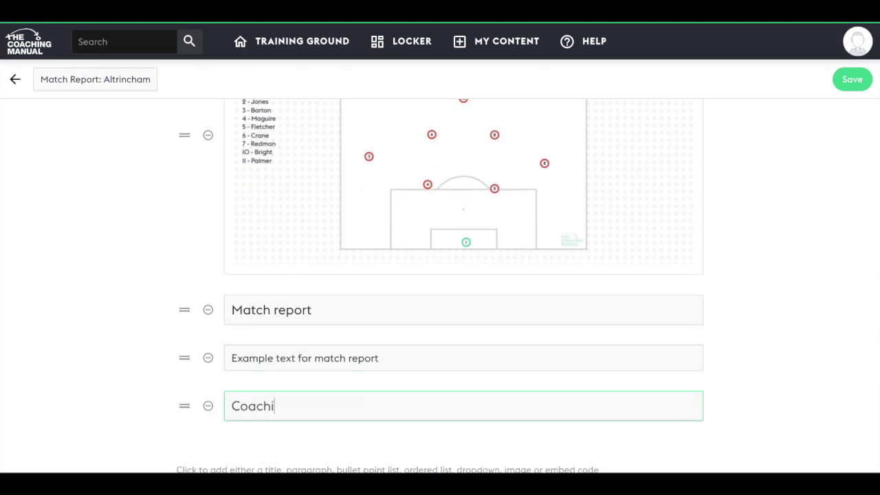
type("ng points")
left_click(265, 449)
type("Coaching ")
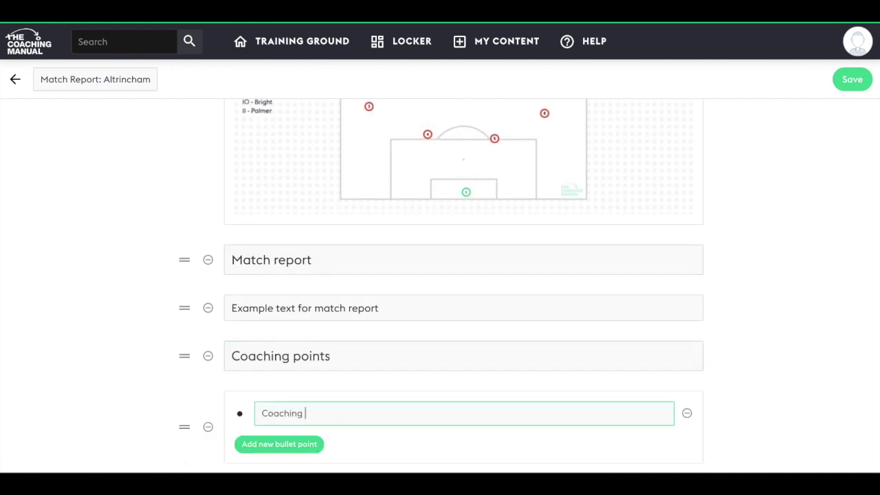
type("point one")
key("Return")
type("Coaching ")
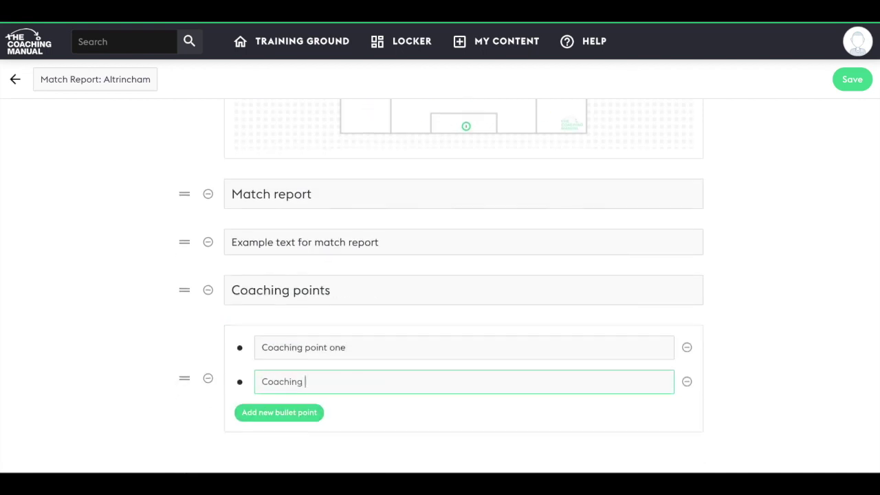
type("point two")
key("Return")
type("Coaching point three")
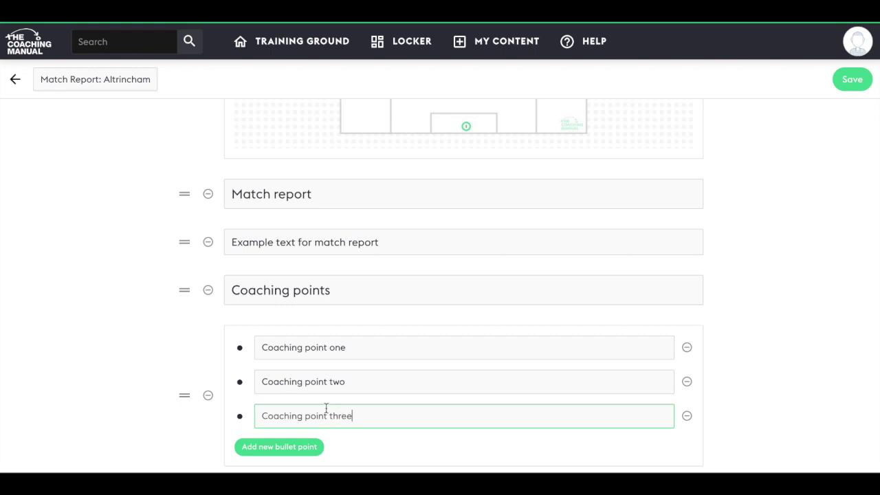
scroll(380, 409, "down", 1)
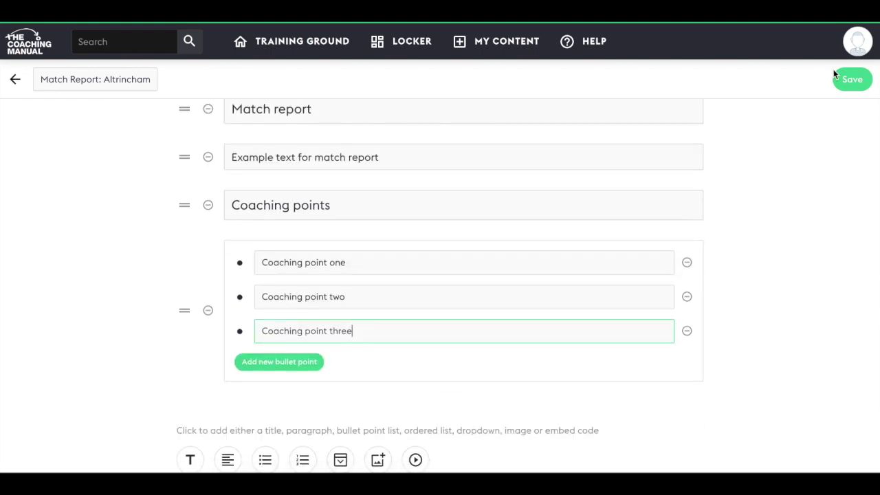
left_click(847, 81)
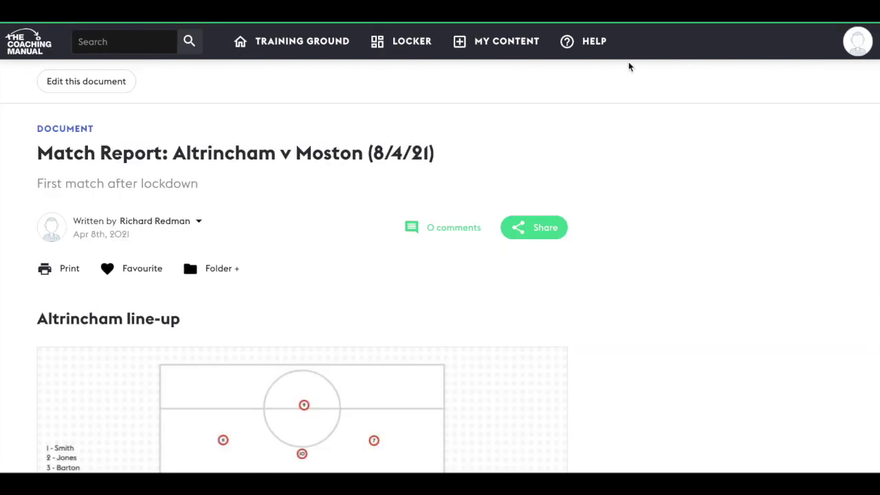
- Open the saved match report from My Content and scroll through it
left_click(500, 43)
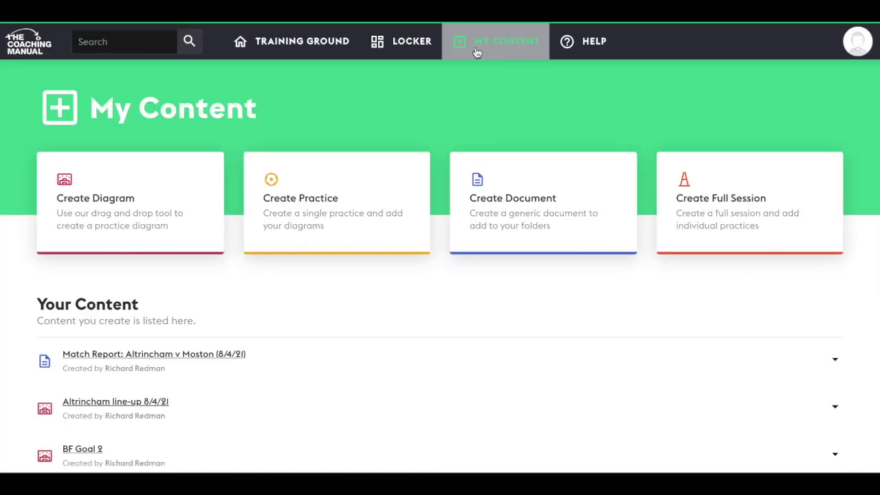
left_click(196, 359)
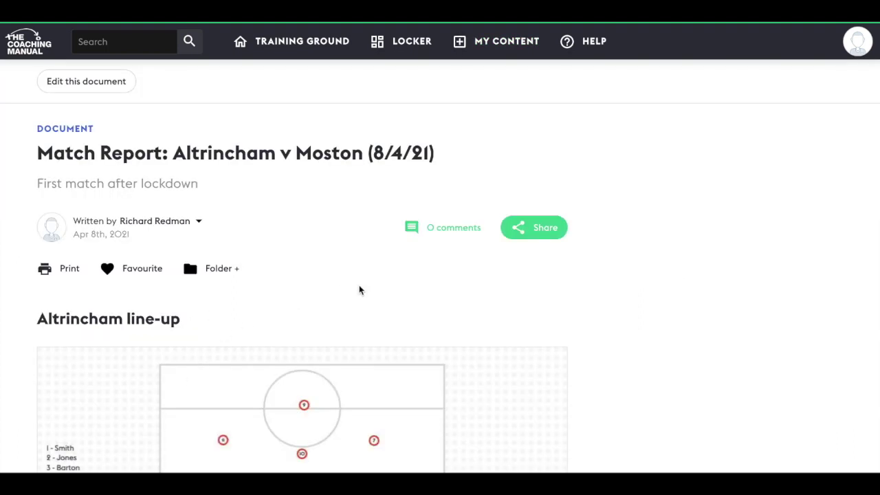
scroll(359, 291, "down", 3)
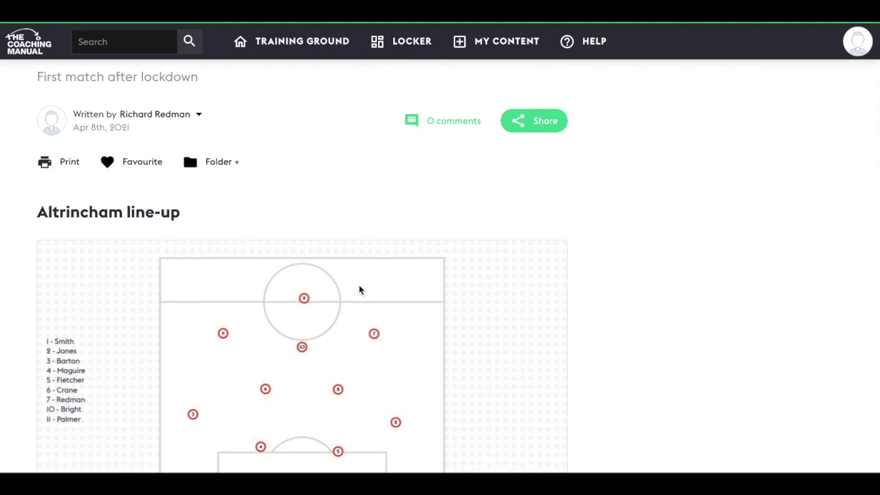
scroll(359, 291, "down", 5)
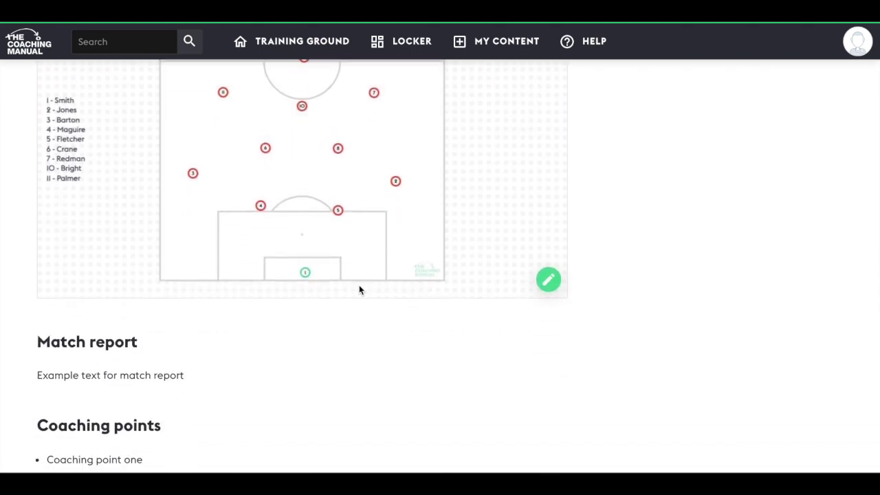
scroll(359, 290, "down", 3)
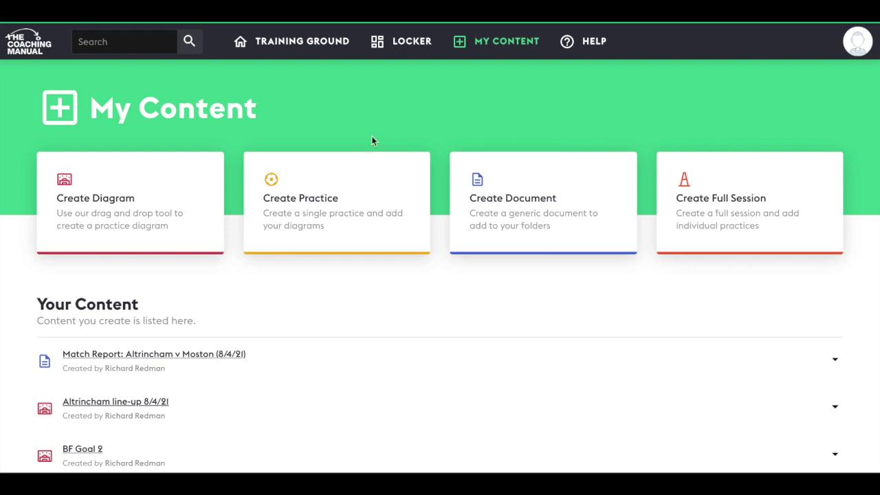
- Go to the Locker's Folders page listing My Folders
left_click(401, 54)
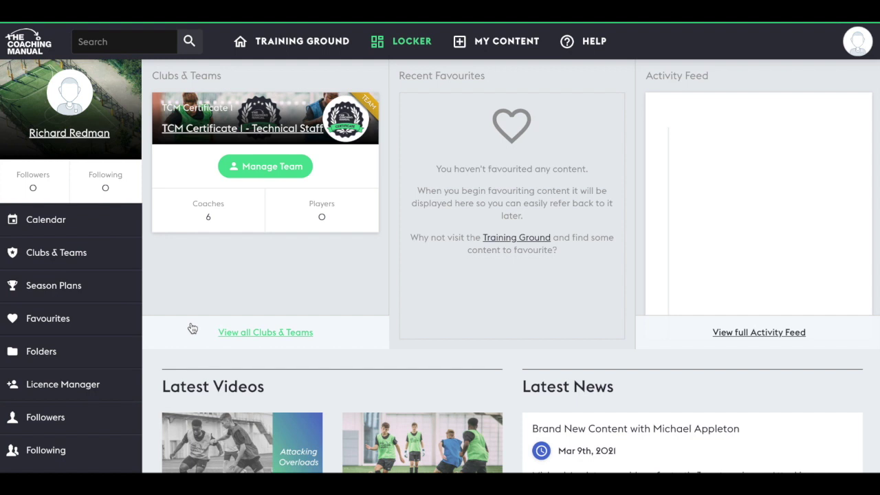
left_click(53, 350)
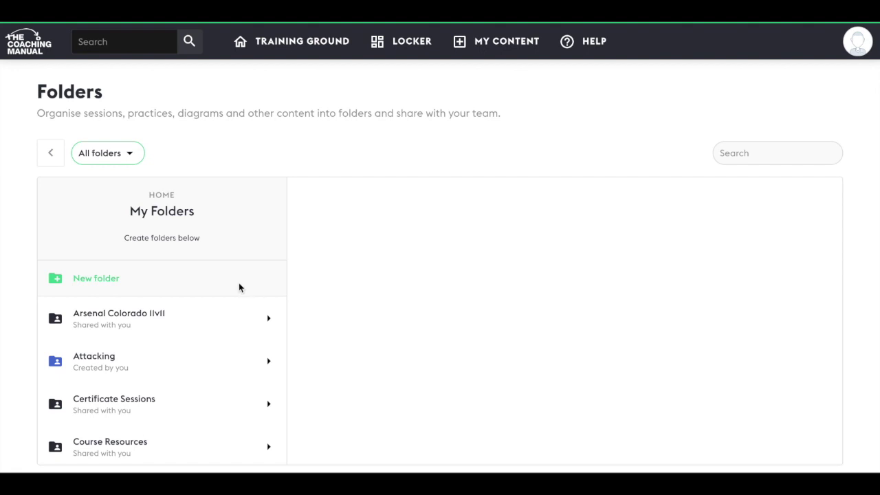
- Create a 'Match Reports' folder containing a '2021' folder
left_click(95, 278)
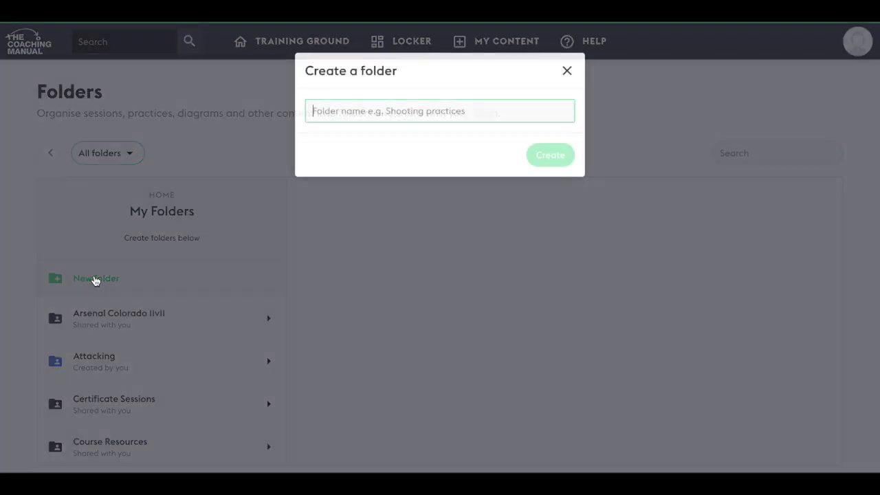
left_click(415, 116)
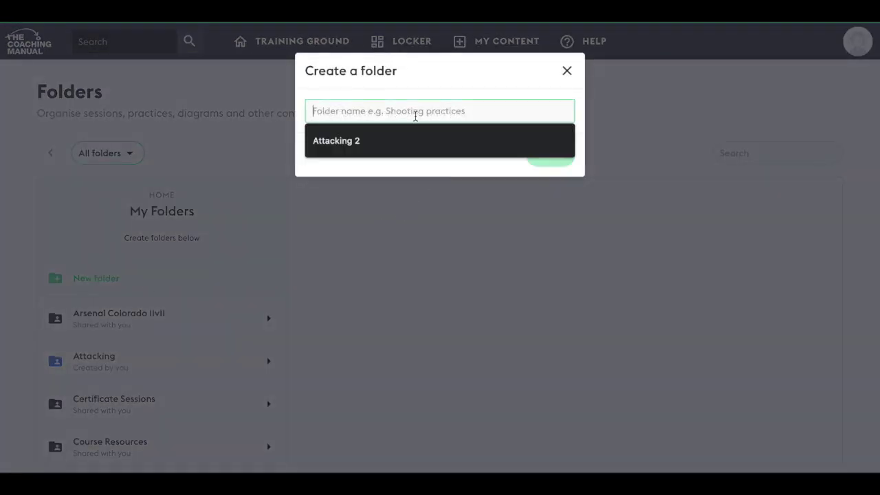
type("Match Reports")
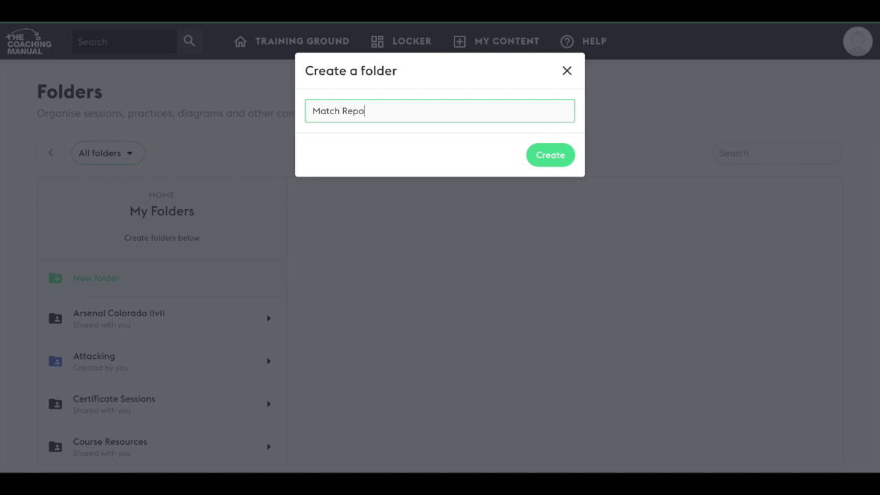
left_click(547, 157)
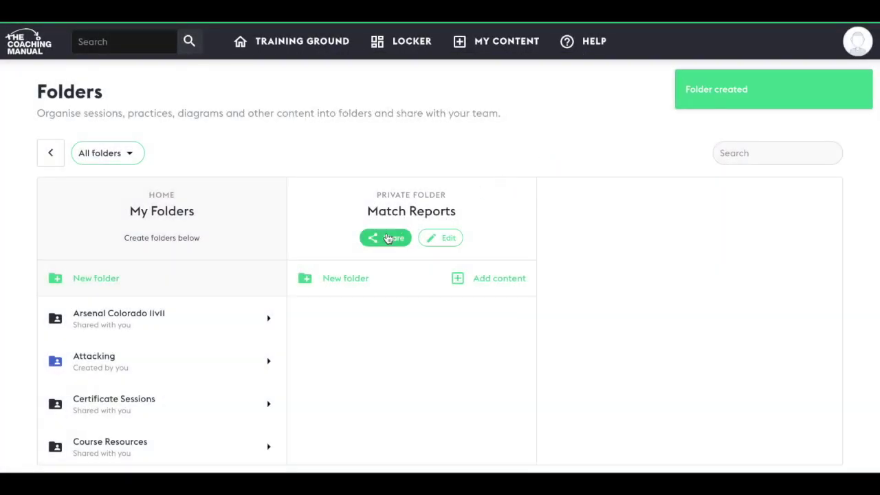
left_click(345, 278)
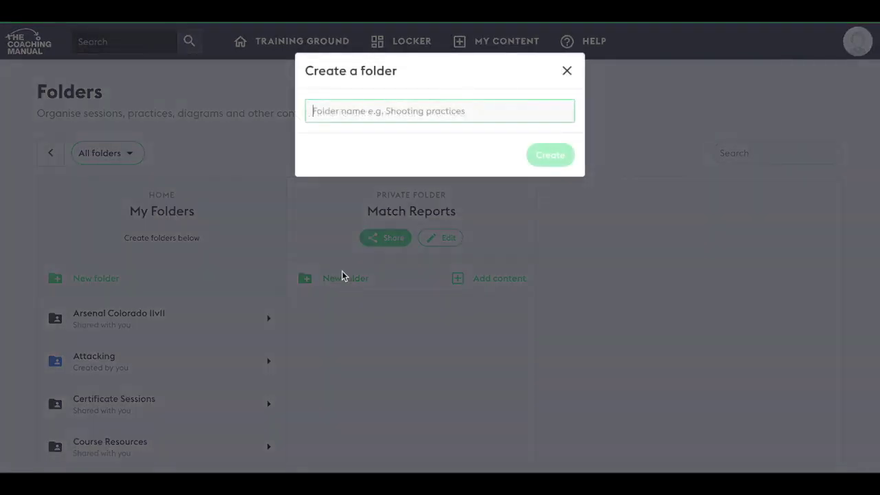
type("2021")
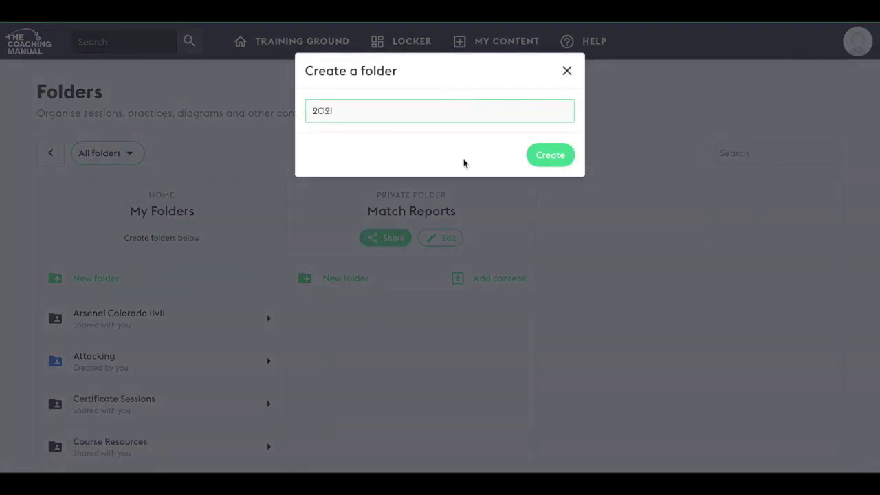
left_click(550, 156)
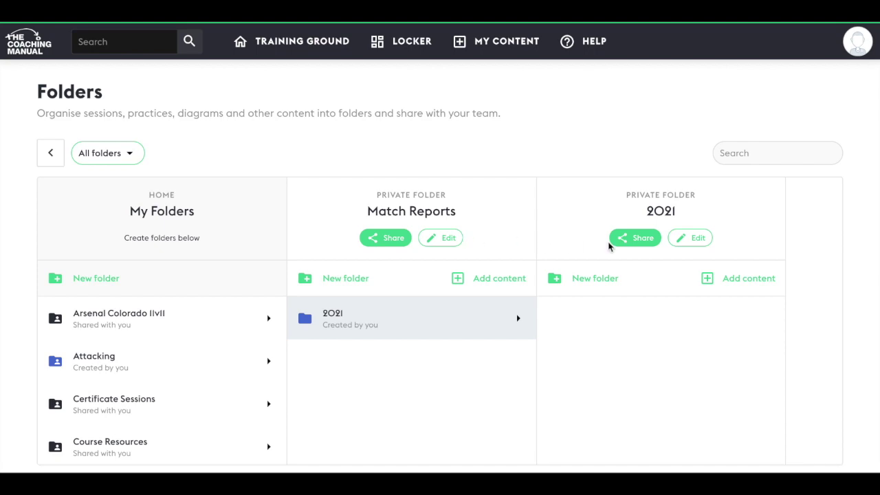
- Add April, May and June folders inside 2021, then return to My Content
left_click(595, 279)
type("April")
key("Return")
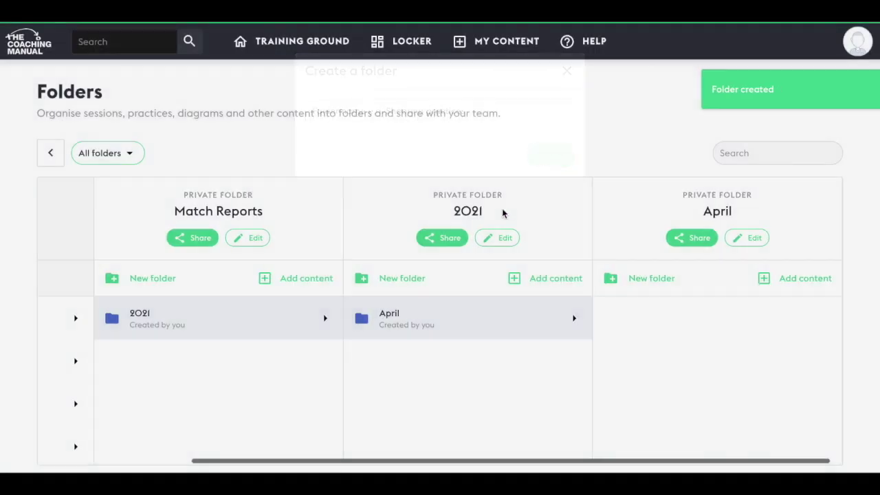
left_click(412, 277)
type("May")
key("Return")
left_click(397, 278)
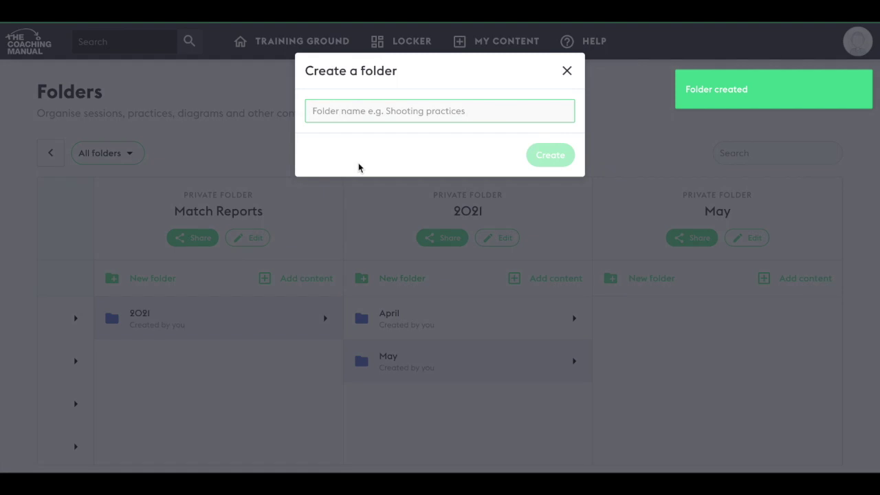
type("June")
key("Return")
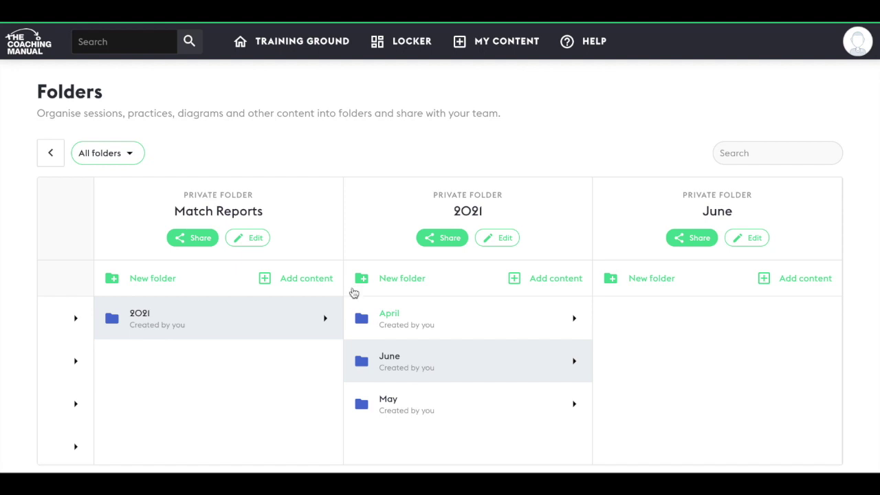
left_click(504, 41)
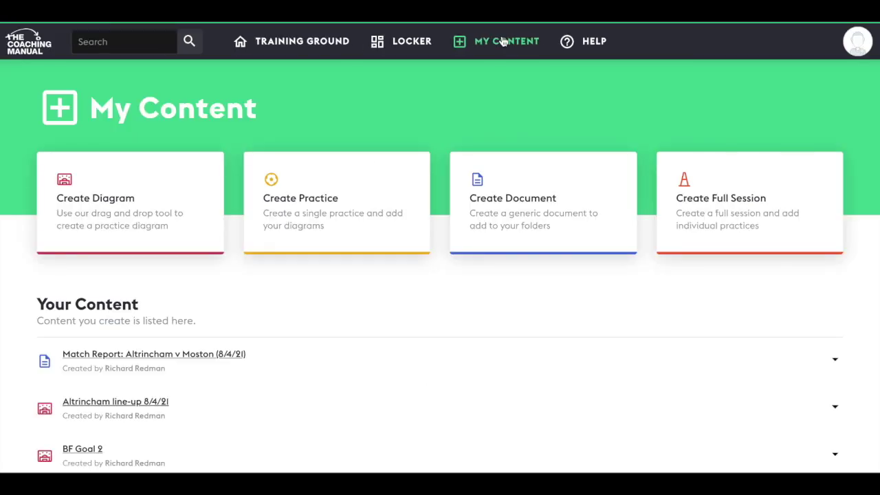
- File 'Match Report: Altrincham v Moston (8/4/21)' into Match Reports > 2021 > April
left_click(193, 354)
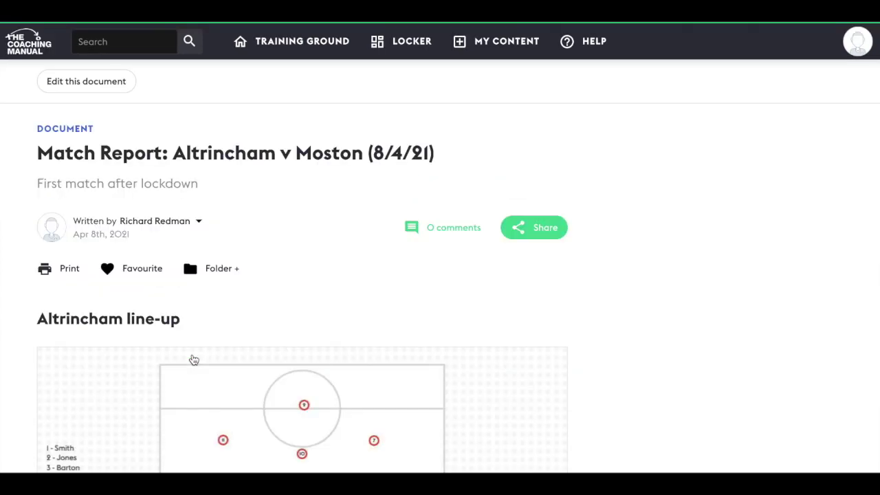
left_click(236, 271)
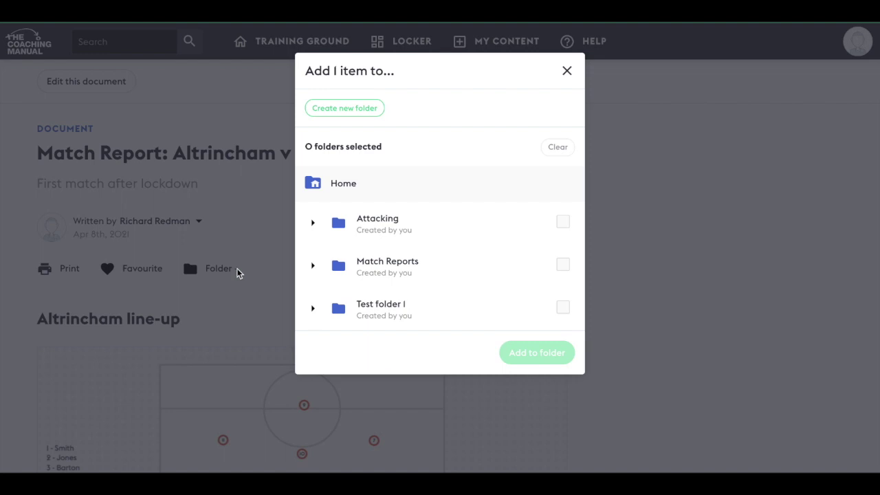
left_click(313, 266)
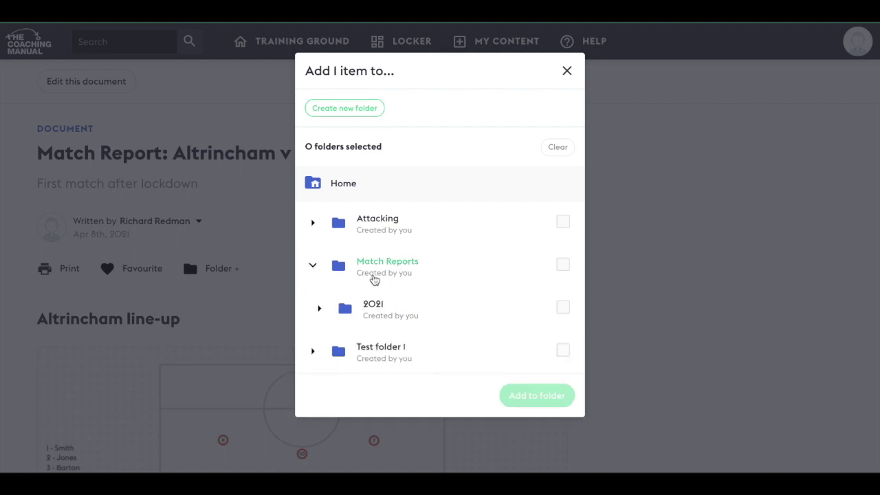
left_click(319, 308)
scroll(384, 316, "down", 2)
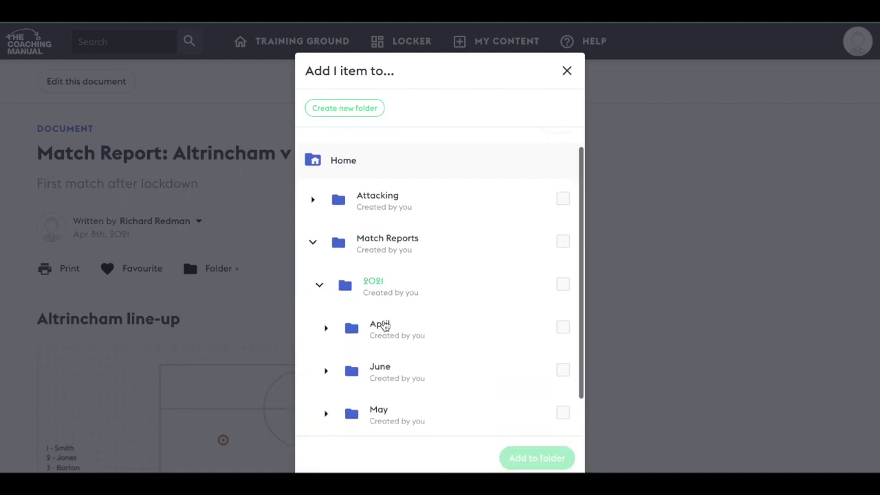
left_click(563, 285)
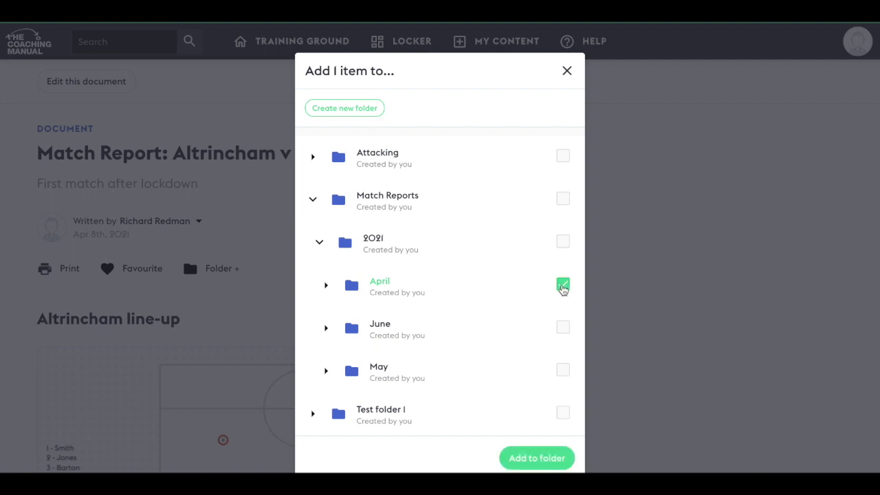
left_click(516, 458)
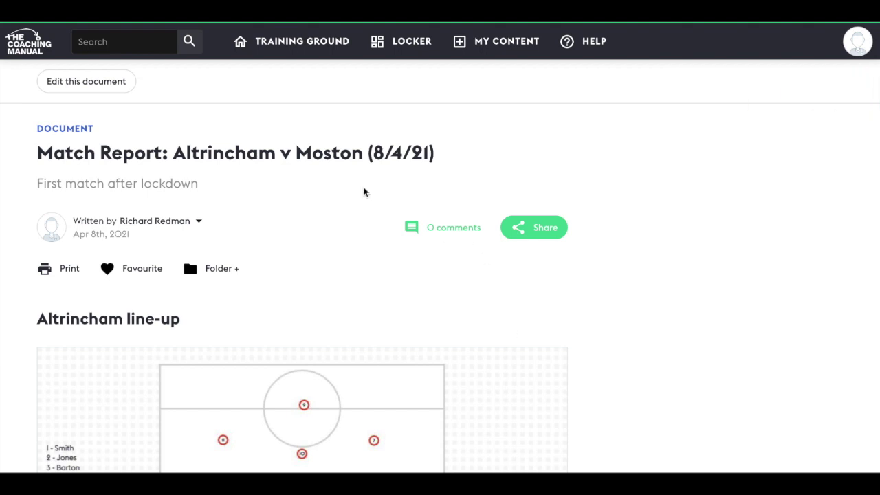
- Browse Locker folders to Match Reports > 2021 > April to check the filed report
left_click(391, 58)
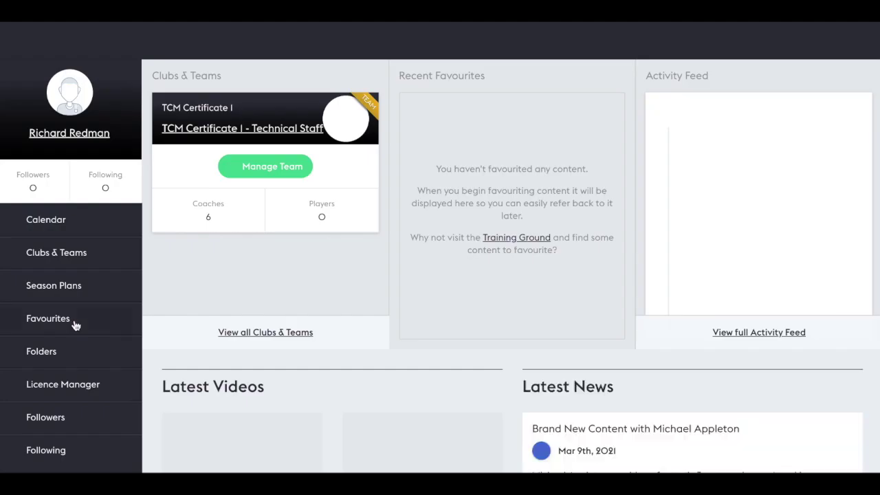
left_click(42, 355)
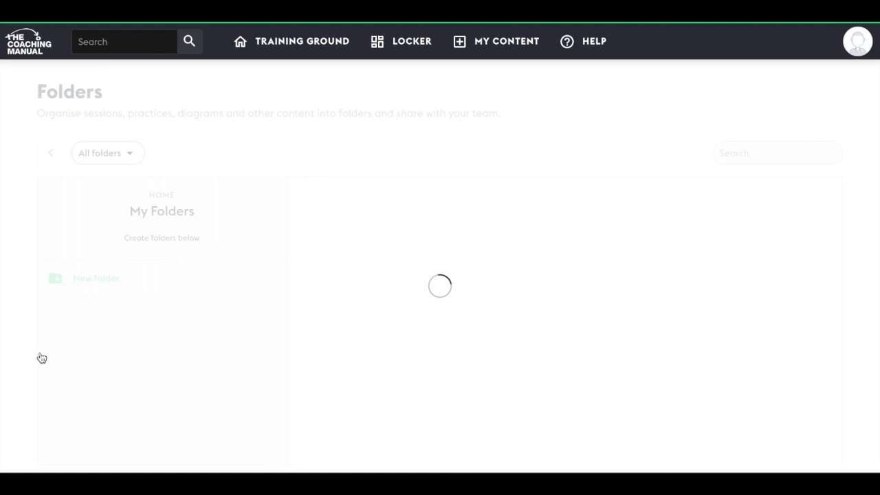
scroll(138, 399, "down", 3)
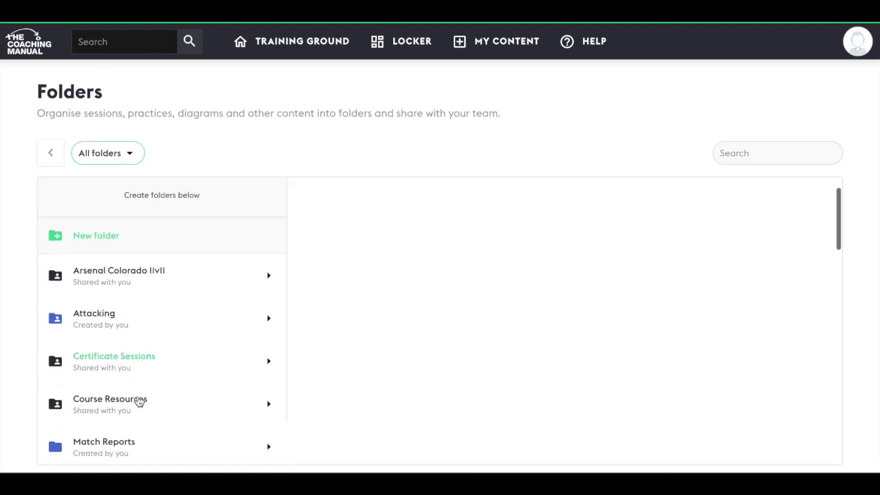
left_click(138, 357)
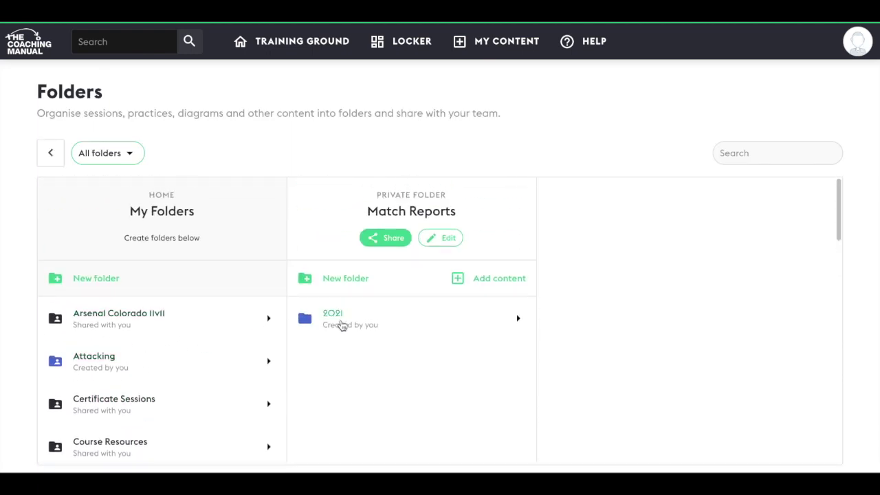
left_click(341, 322)
left_click(586, 323)
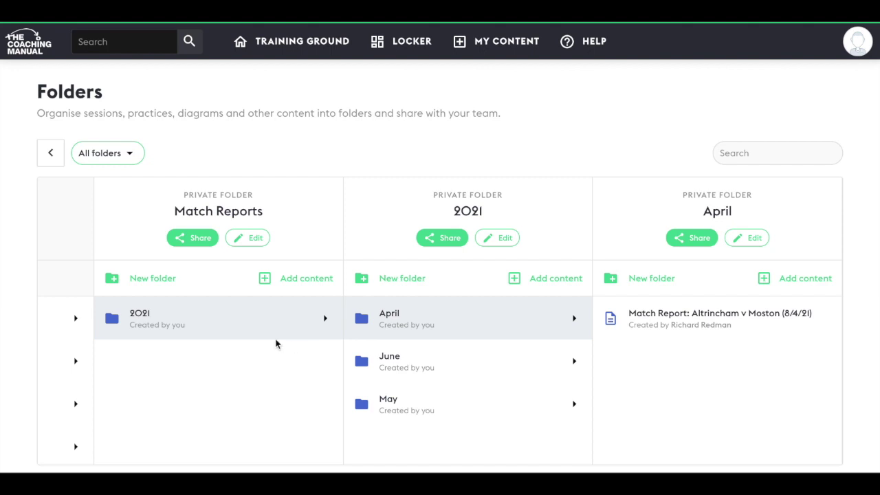
- View the sharing options for the Match Reports folder
scroll(254, 343, "left", 3)
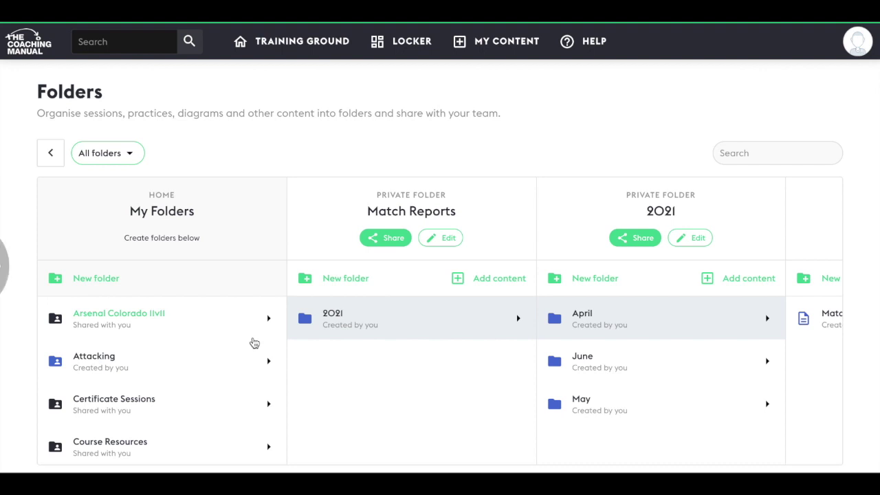
scroll(99, 358, "down", 1)
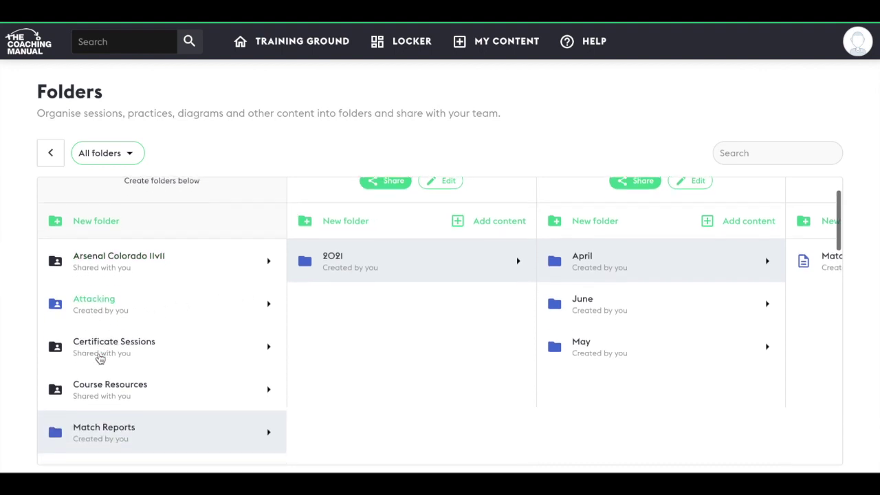
scroll(100, 359, "up", 1)
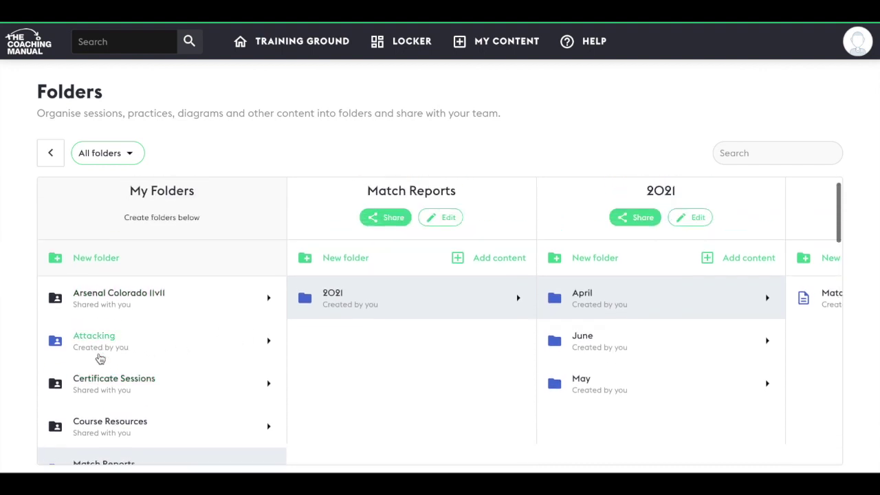
left_click(390, 223)
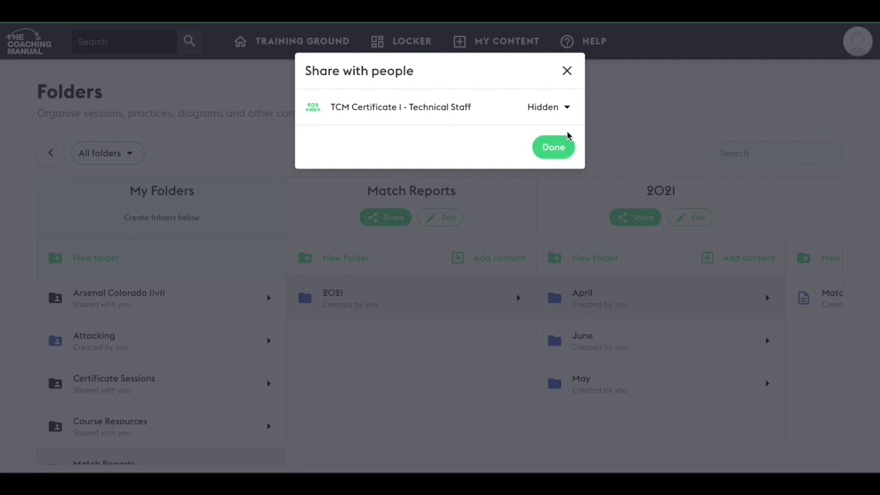
left_click(567, 74)
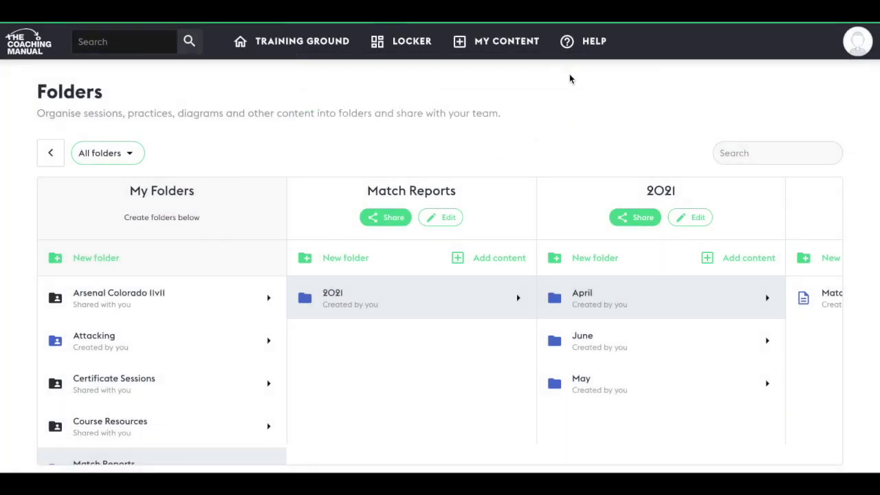
scroll(531, 241, "right", 4)
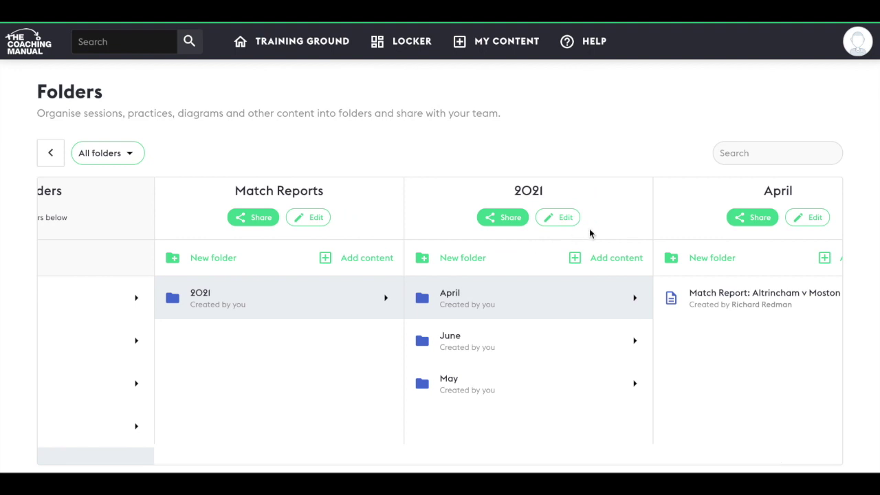
left_click(755, 220)
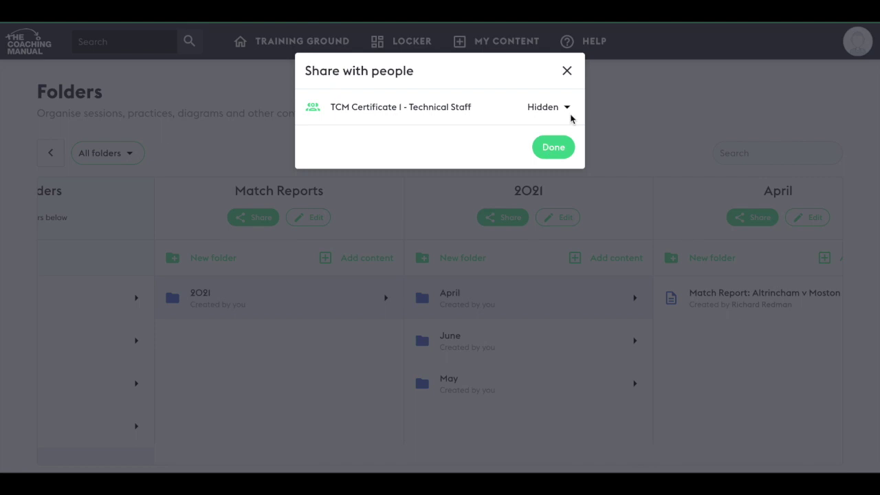
left_click(566, 73)
scroll(583, 249, "right", 2)
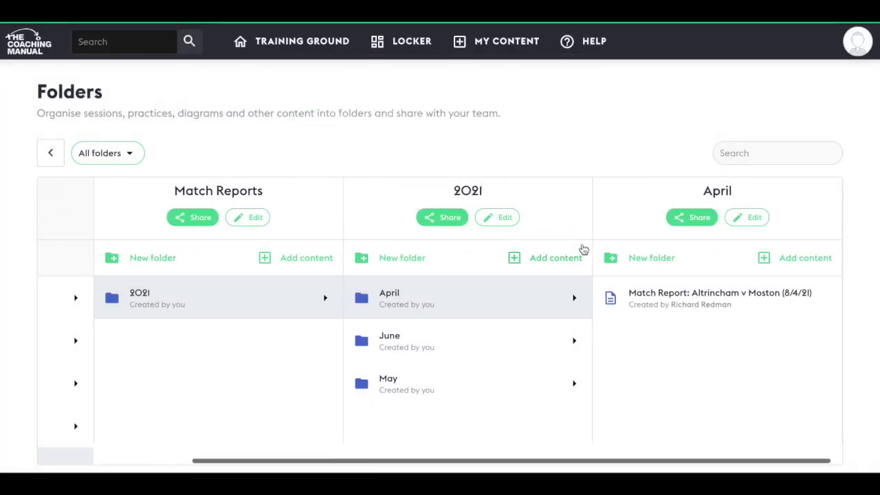